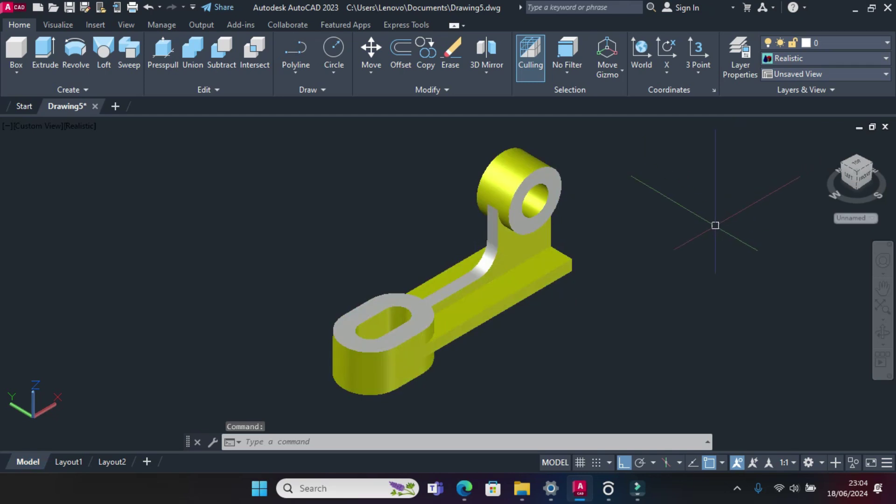
Step: Orbit the finished yellow bracket, then leave the reference image for a blank drawing
mouse_move(621, 273)
middle_mouse_down("shift")
mouse_move(613, 278)
mouse_move(671, 226)
mouse_move(744, 256)
mouse_move(566, 327)
mouse_move(587, 227)
middle_mouse_up("shift")
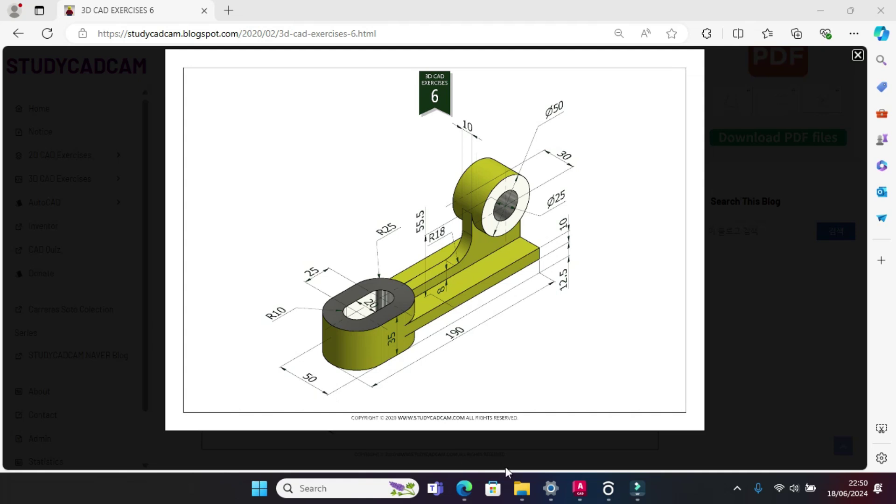
left_click(581, 489)
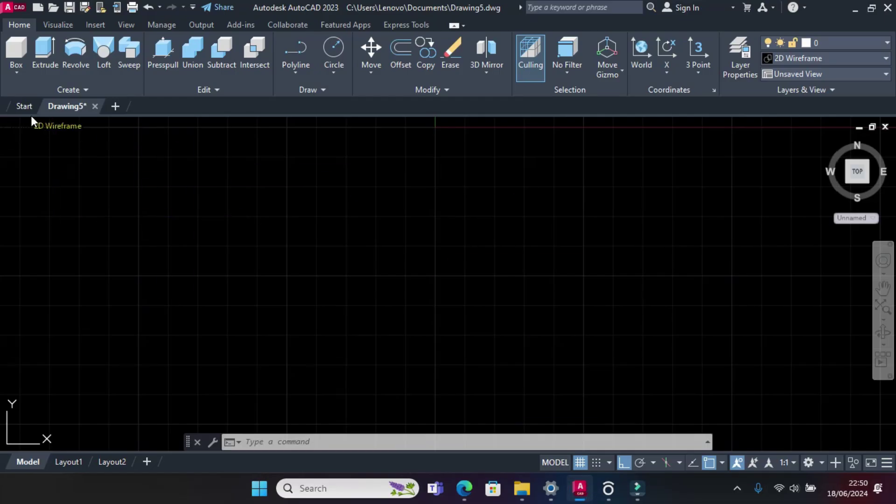
Step: Set the view to Top and glance at the dimensioned reference drawing
left_click(25, 126)
left_click(60, 160)
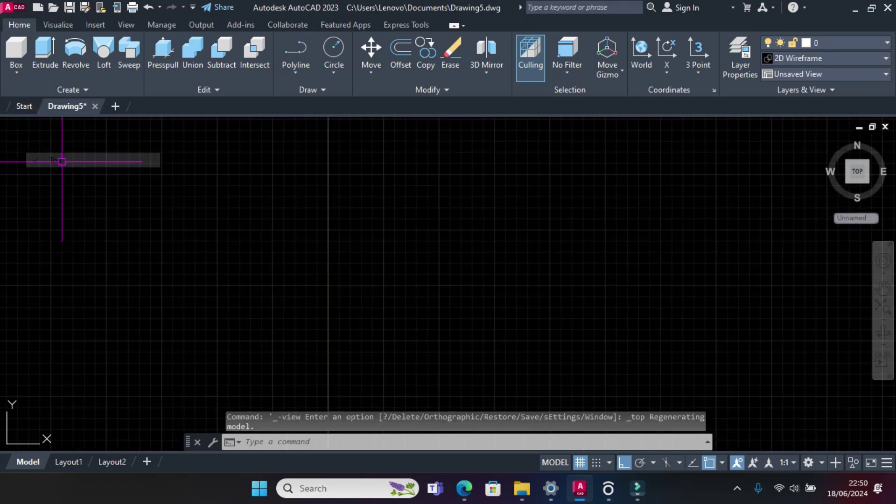
scroll(477, 290, "up", 1)
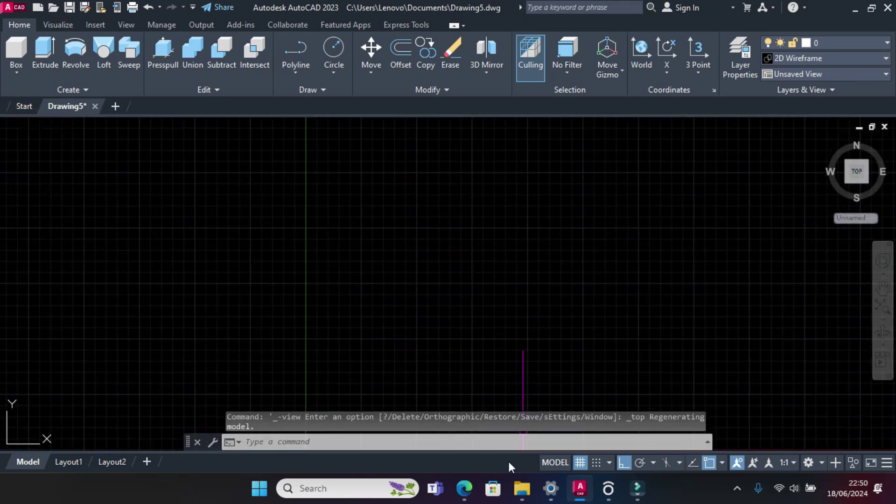
left_click(465, 488)
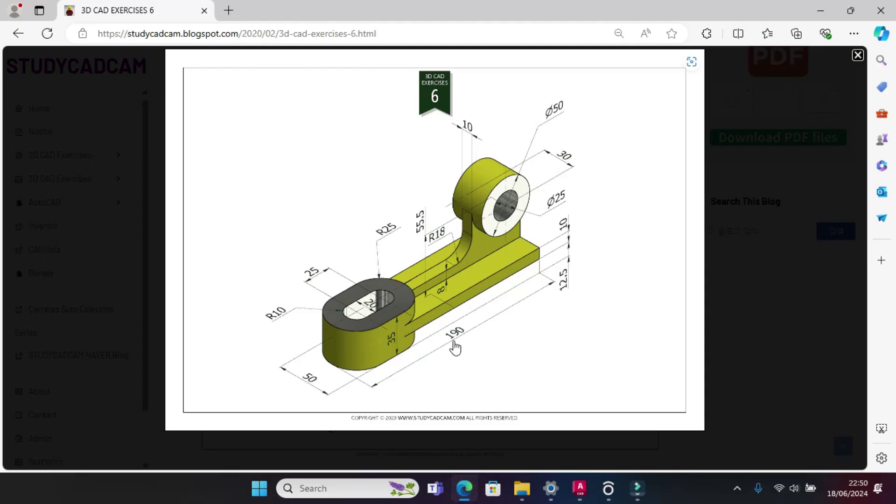
left_click(580, 489)
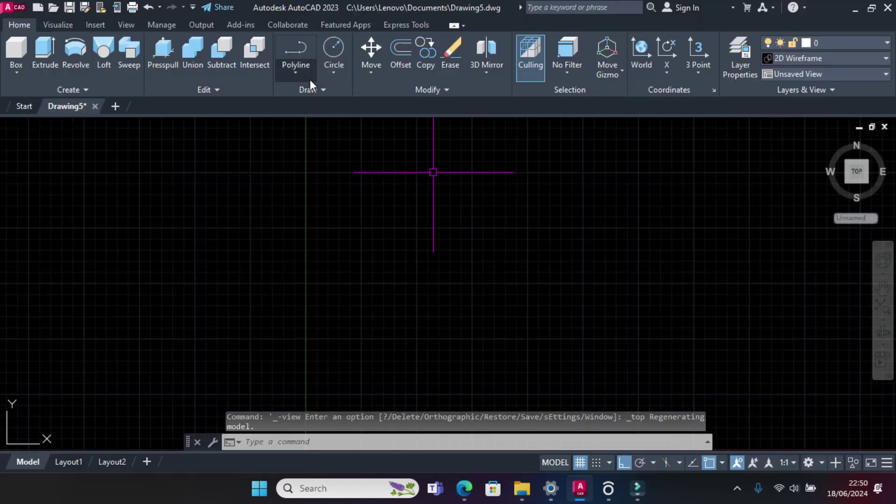
Step: Draw the 190 by 50 base rectangle in the top view
left_click(331, 70)
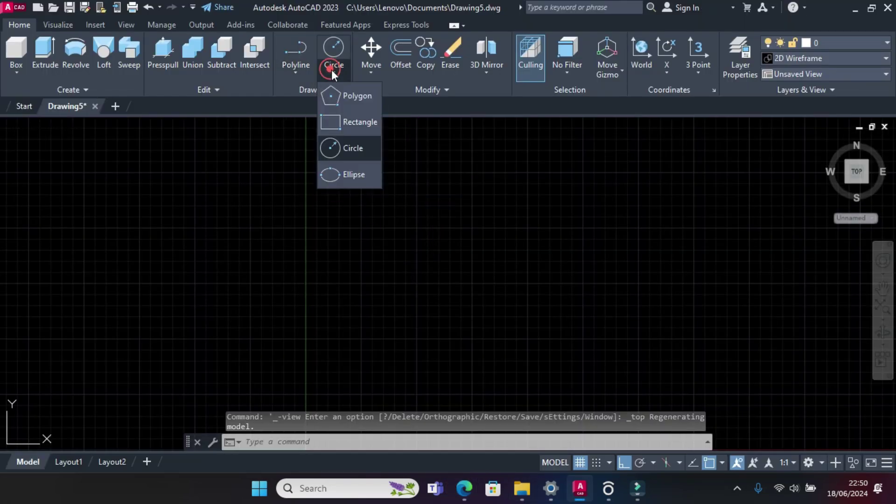
left_click(356, 123)
left_click(289, 151)
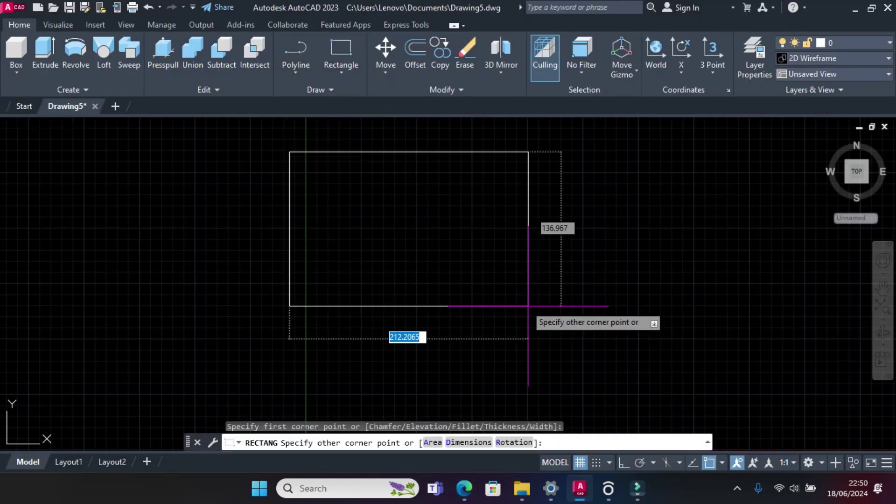
type("190")
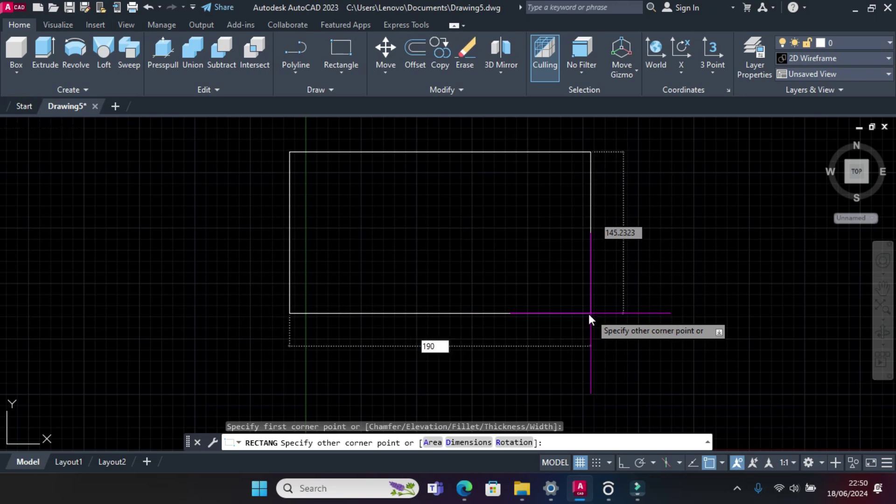
key("Tab")
type("5")
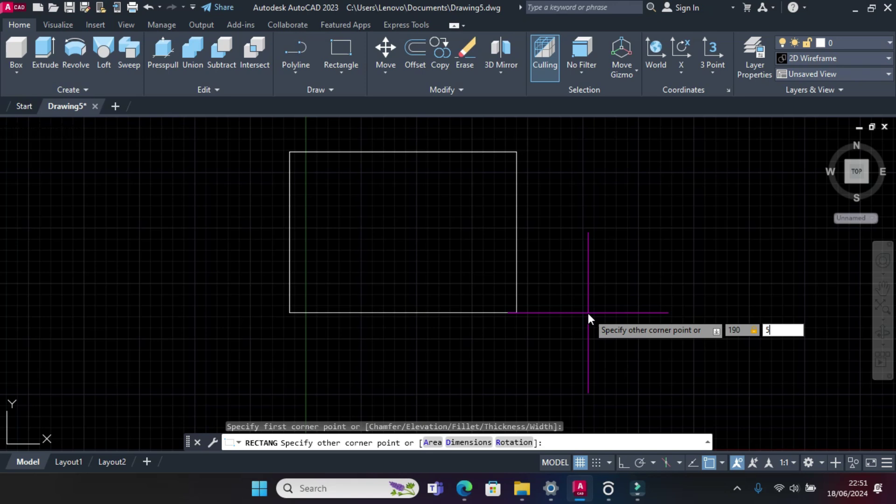
key("Return")
scroll(516, 244, "up", 5)
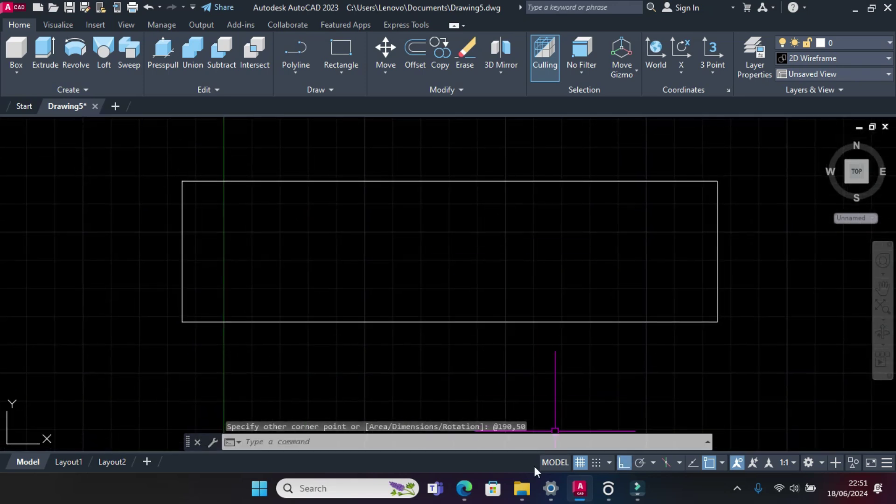
left_click(465, 488)
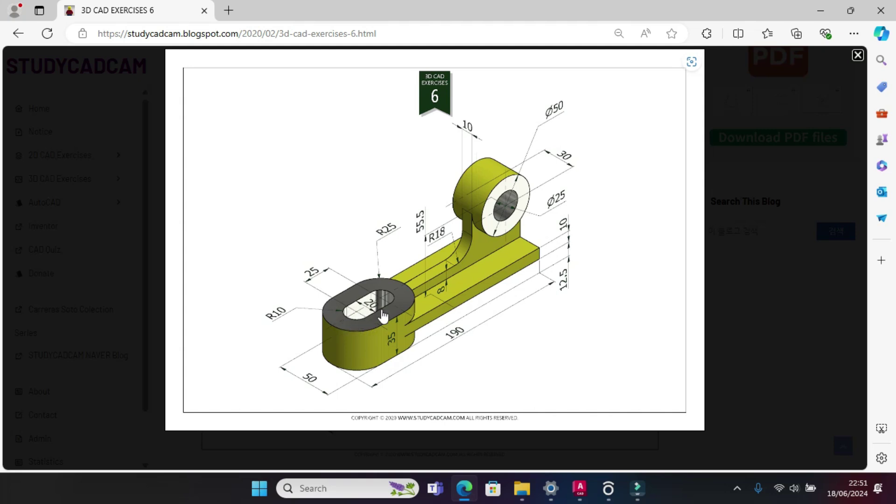
left_click(473, 496)
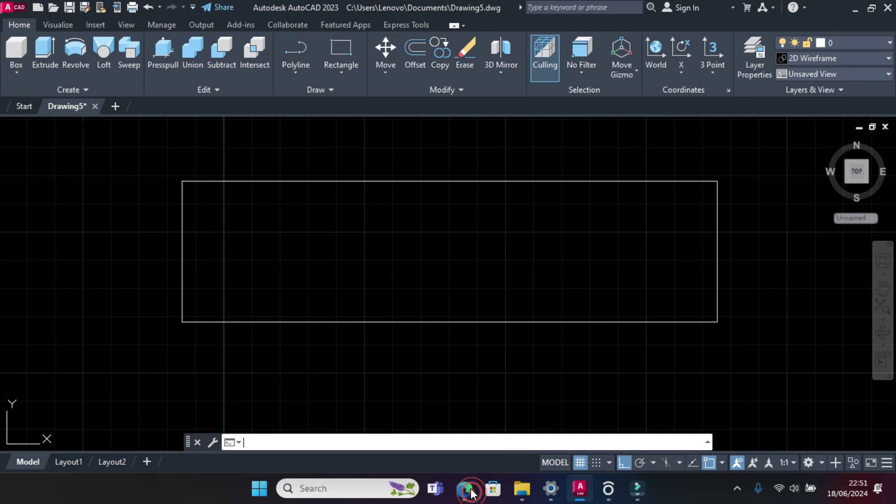
Step: Draw a circle spanning the rectangle's height and move its left quadrant onto the rectangle's left edge
left_click(340, 73)
left_click(349, 146)
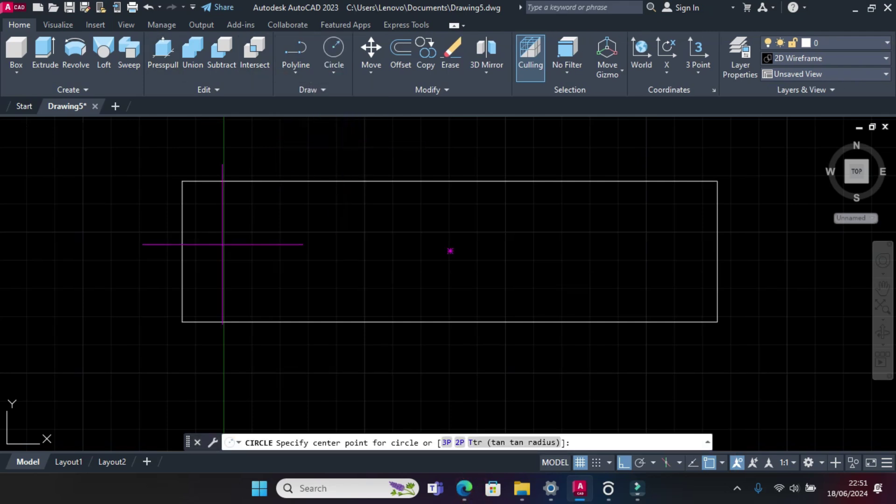
left_click(182, 256)
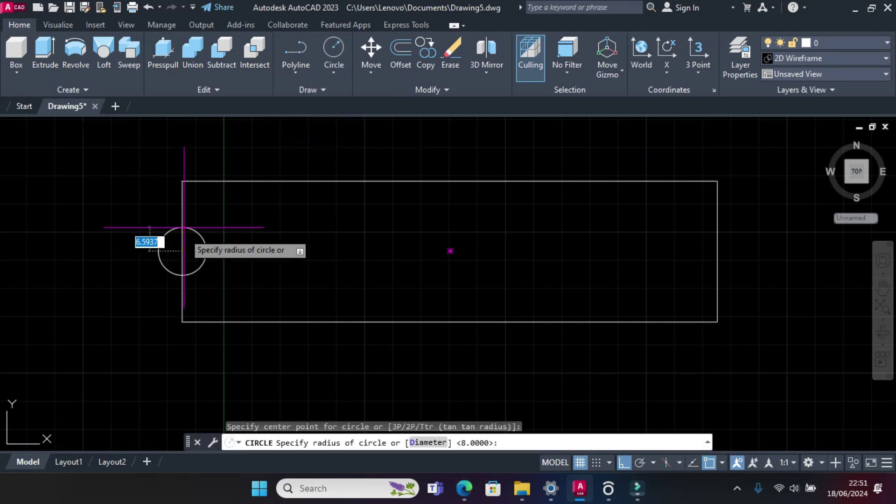
left_click(183, 182)
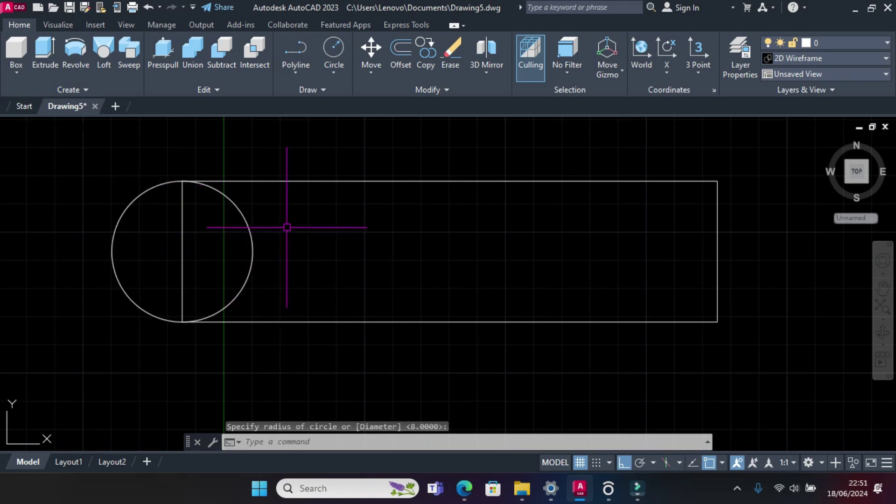
left_click(272, 229)
left_click(244, 280)
type("m")
key("Return")
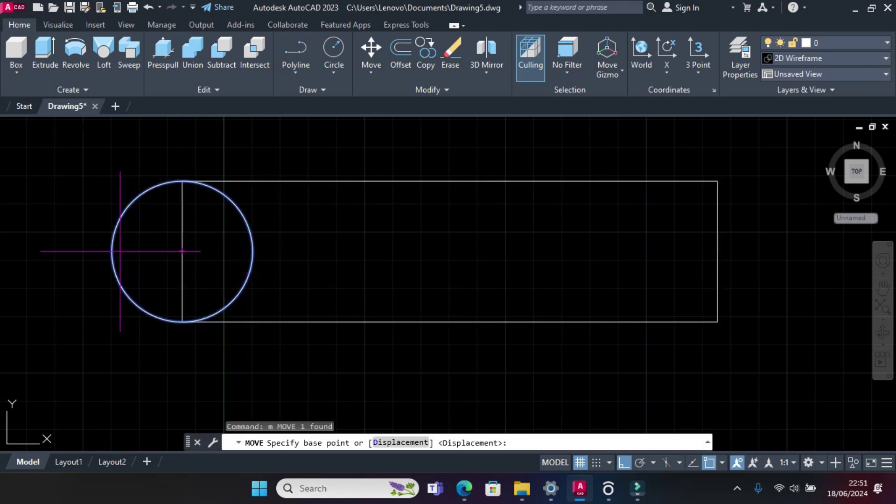
left_click(112, 252)
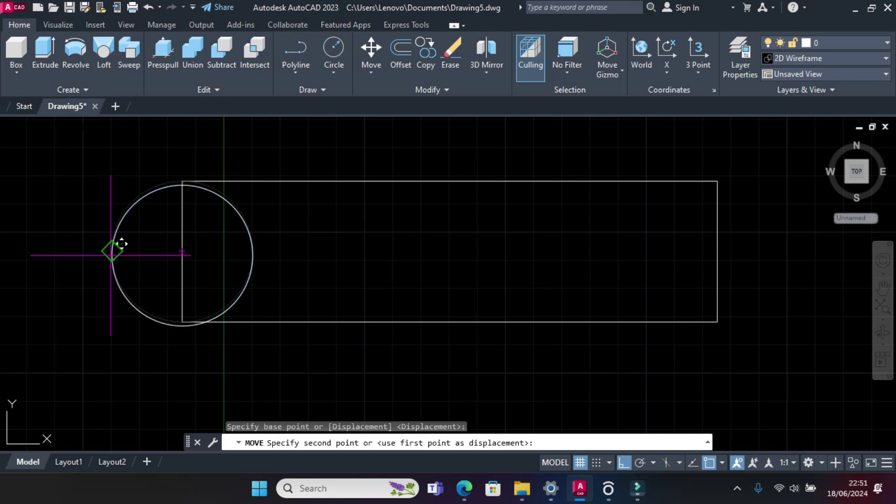
left_click(182, 252)
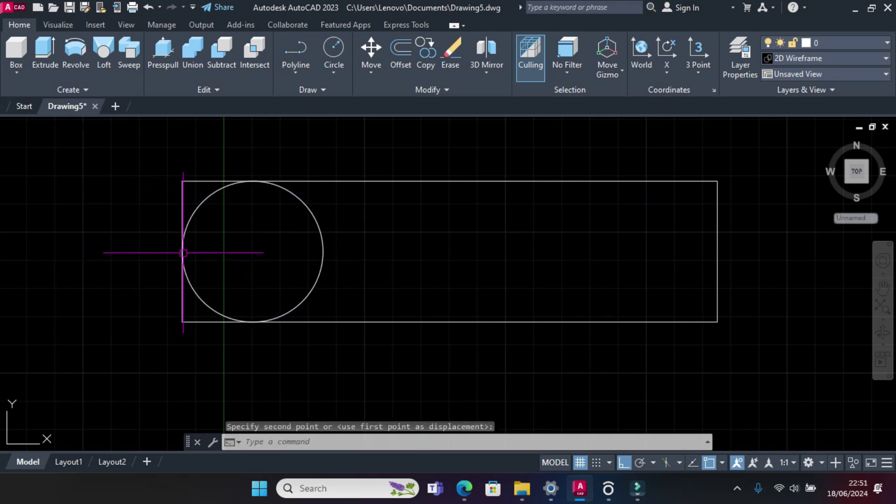
Step: Copy the circle 25 units to the right
left_click(320, 230)
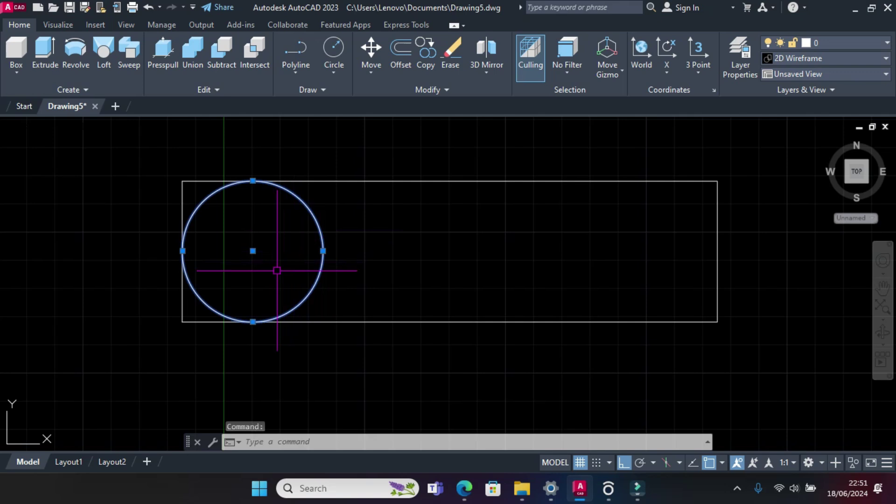
left_click(425, 49)
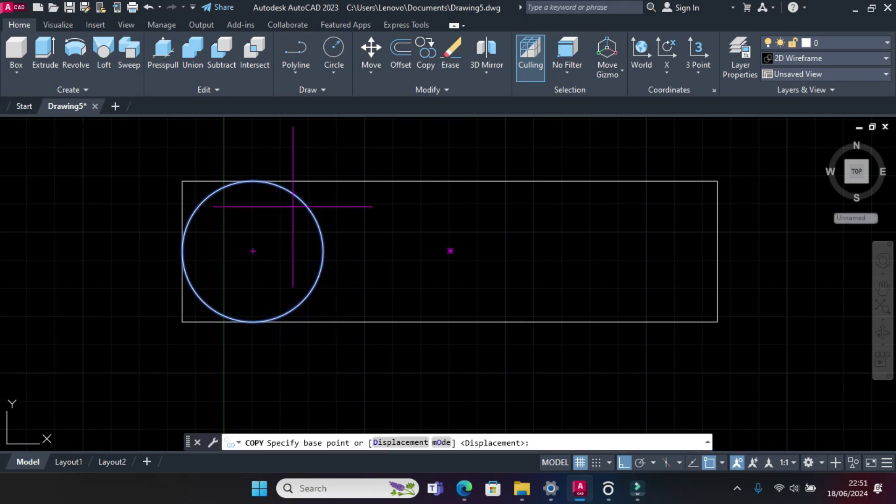
left_click(253, 251)
scroll(295, 247, "up", 2)
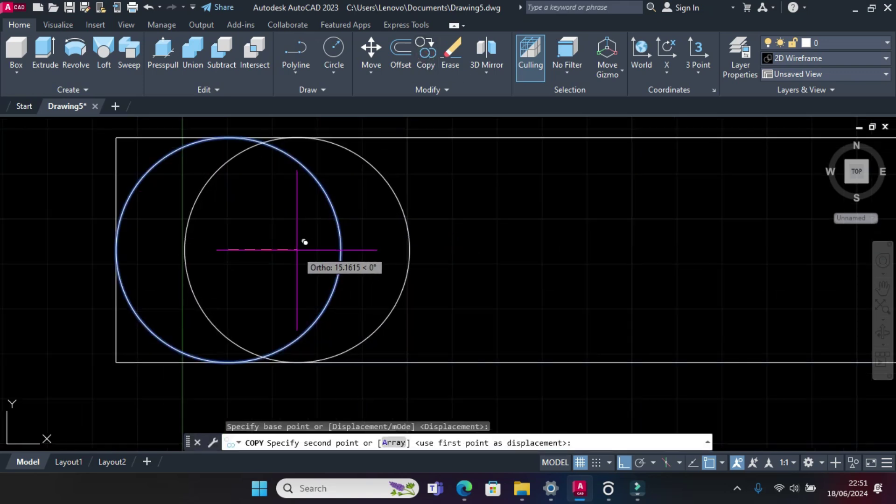
type("25")
key("Return")
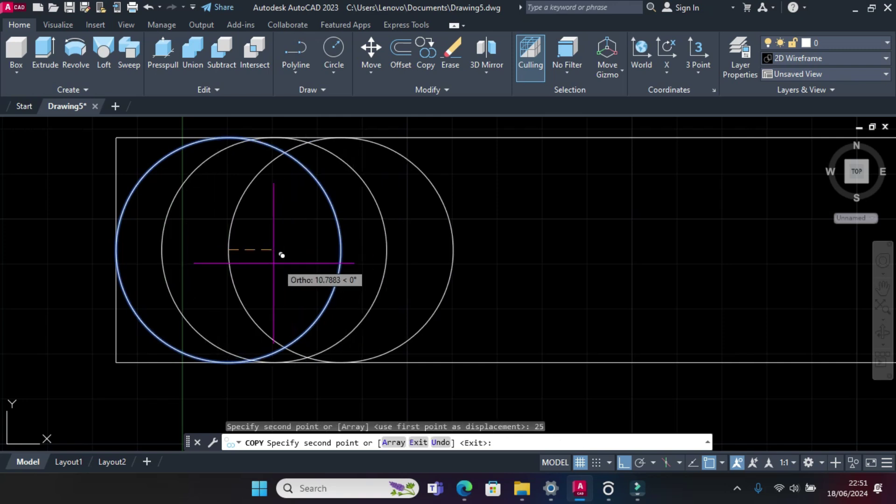
key("Escape")
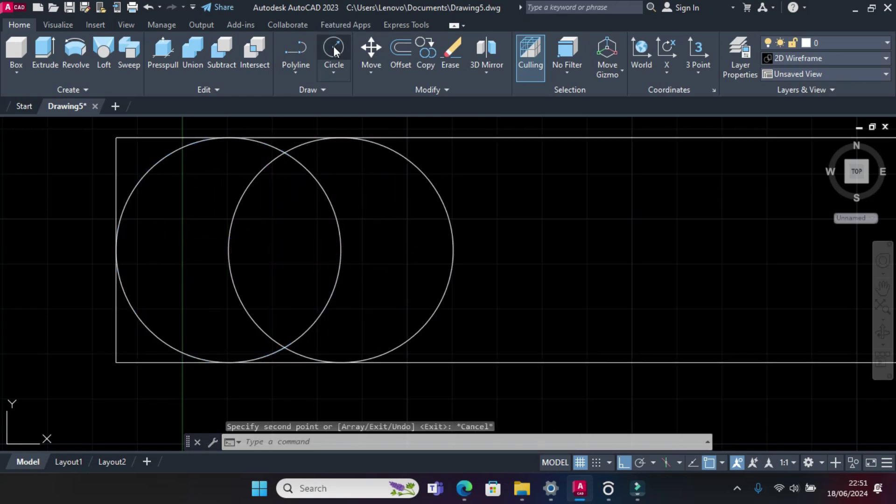
Step: Draw a radius-10 circle at the left large circle's centre
left_click(333, 49)
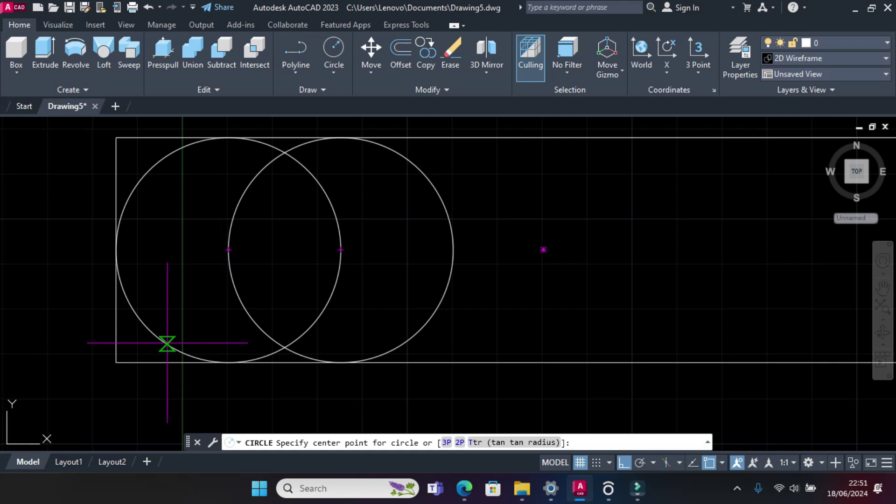
left_click(231, 251)
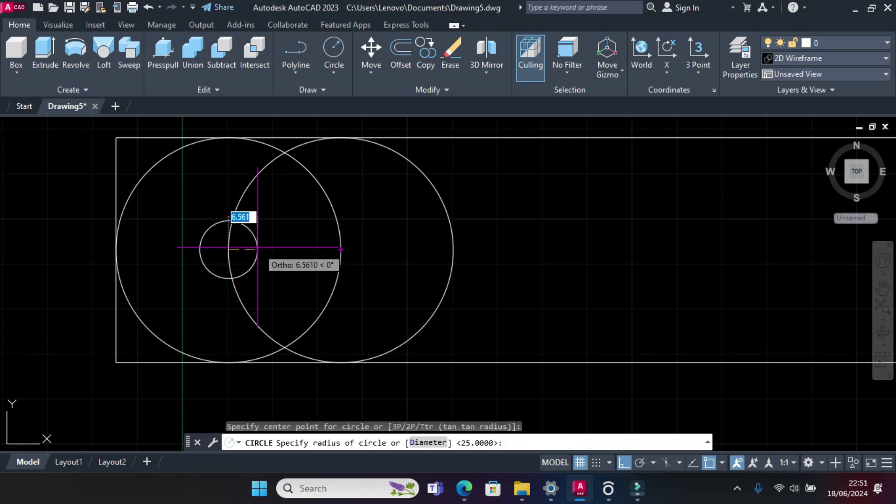
left_click(461, 492)
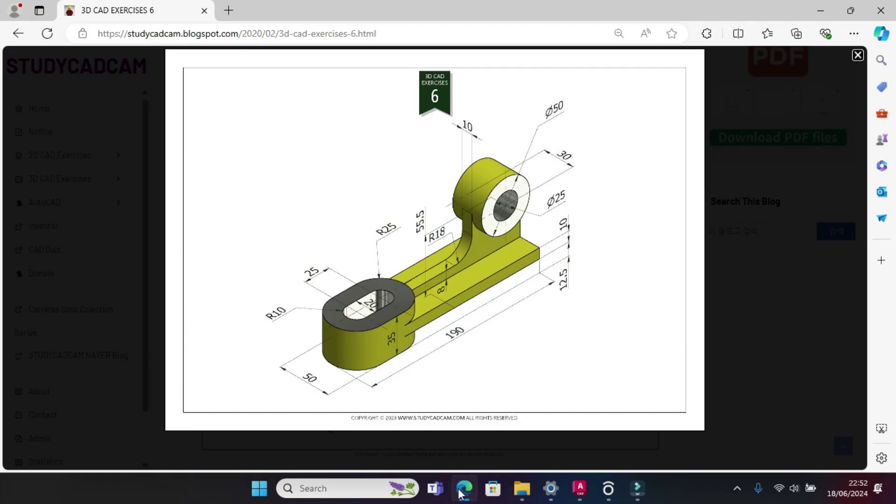
left_click(460, 492)
type("10")
key("Return")
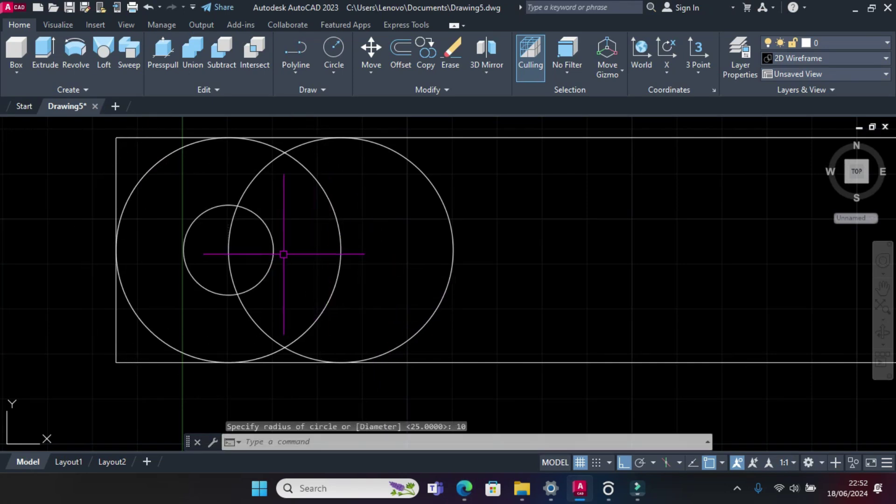
Step: Copy the radius-10 circle to the right large circle's centre
left_click(276, 253)
left_click(424, 47)
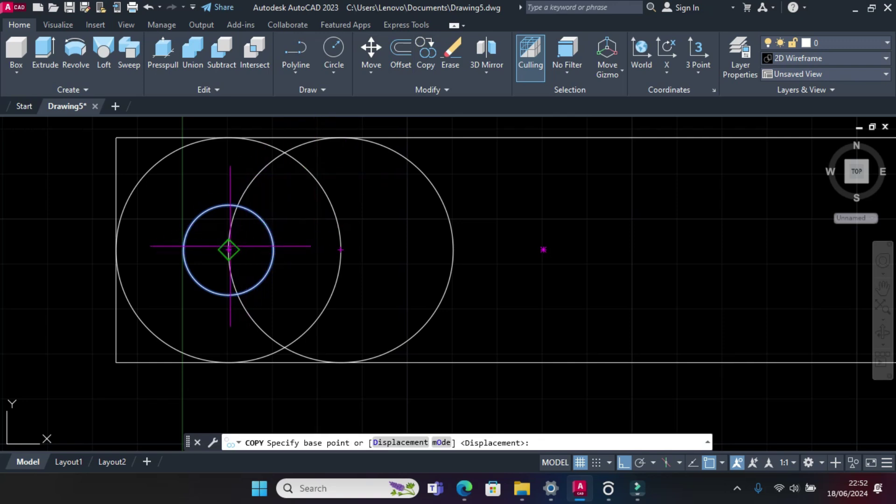
left_click(228, 251)
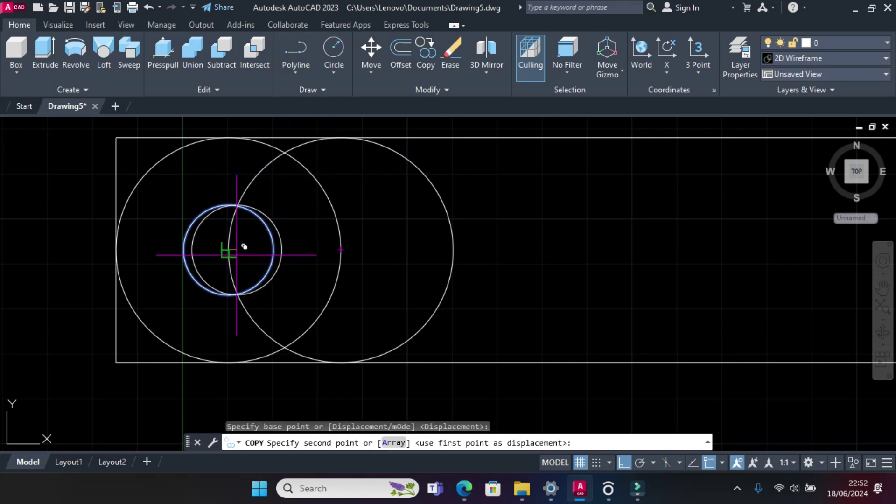
left_click(341, 250)
key("Escape")
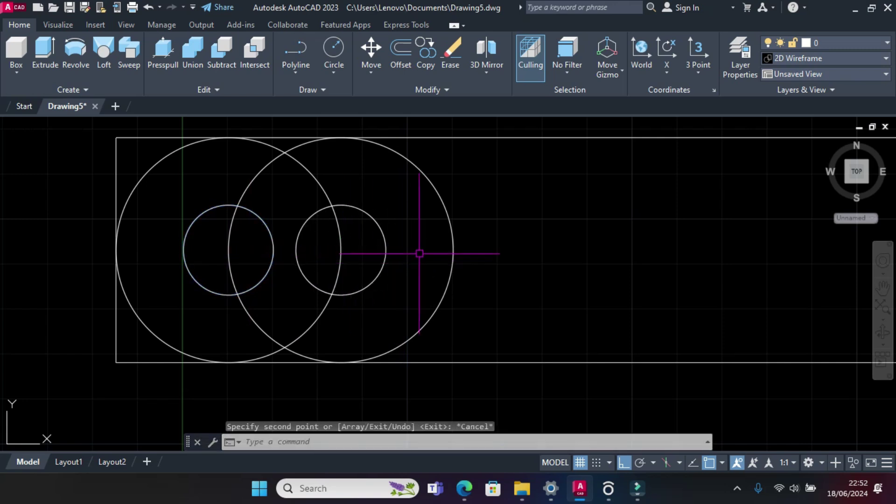
Step: Fence-trim the overlapping inner arcs of the two large circles
left_click(427, 90)
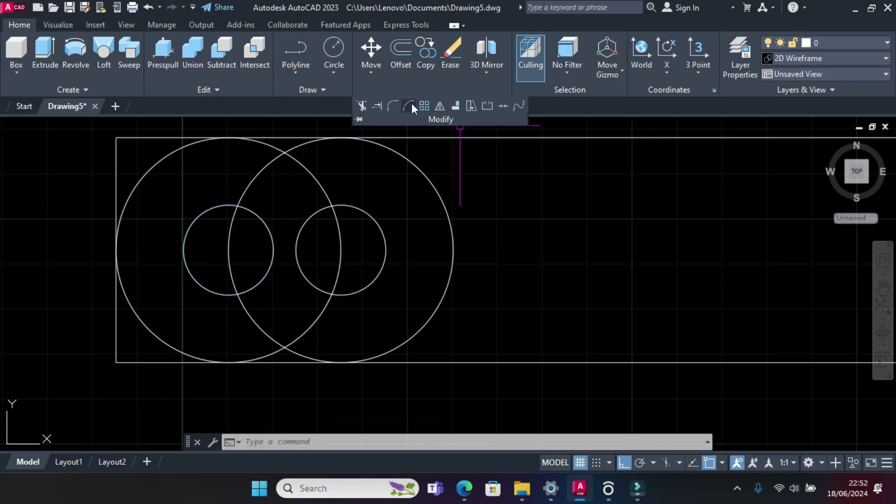
left_click(363, 106)
scroll(435, 208, "down", 2)
scroll(365, 179, "up", 2)
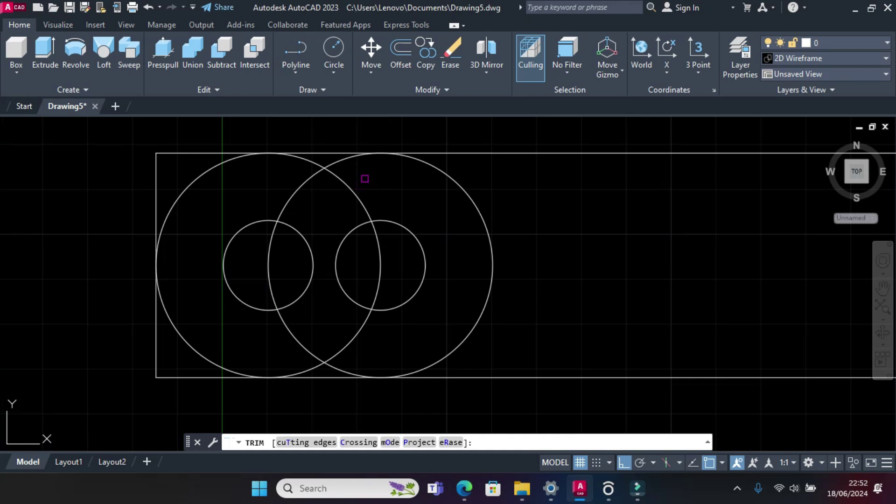
left_click(371, 176)
left_click(278, 177)
key("Return")
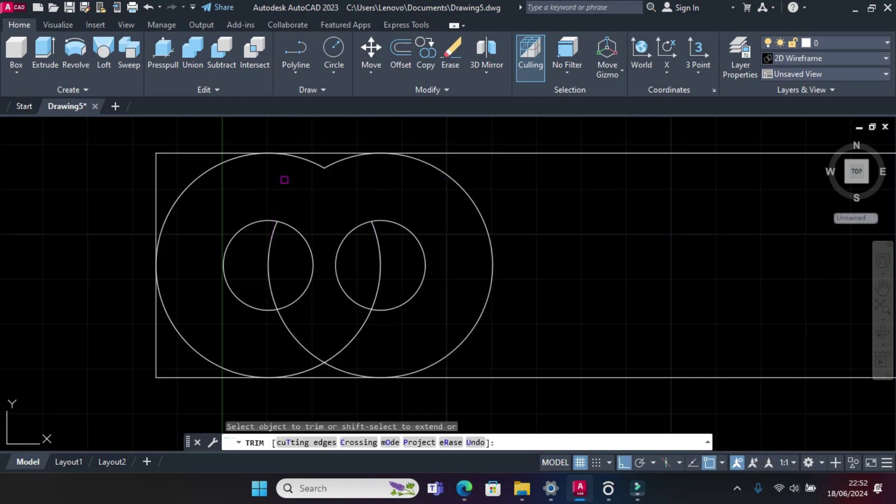
scroll(339, 167, "up", 4)
left_click(338, 167)
left_click(290, 154)
key("Return")
Step: Trim the arc tails below the V to a clean point
scroll(328, 182, "down", 4)
scroll(342, 250, "up", 4)
scroll(326, 330, "down", 2)
left_click(283, 365)
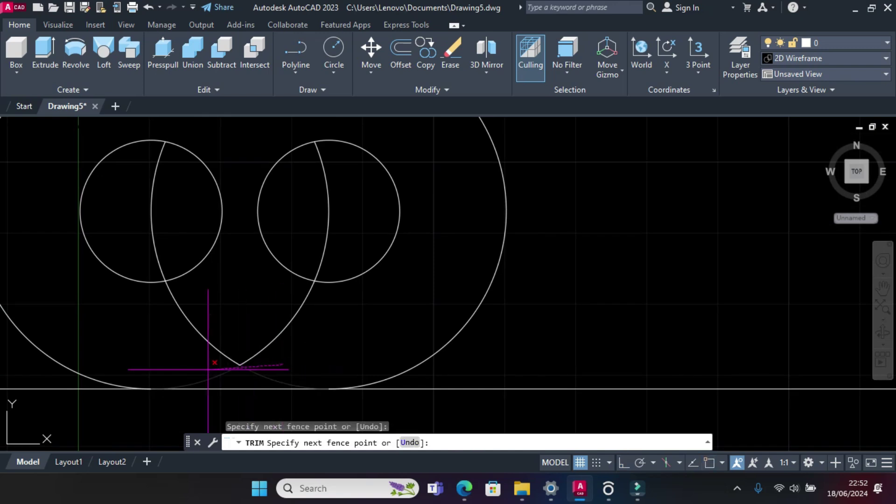
left_click(130, 367)
key("Return")
key("Escape")
Step: Remove the leftover V arcs and trim the rectangle edges inside the rounded end
left_click(330, 312)
left_click(187, 372)
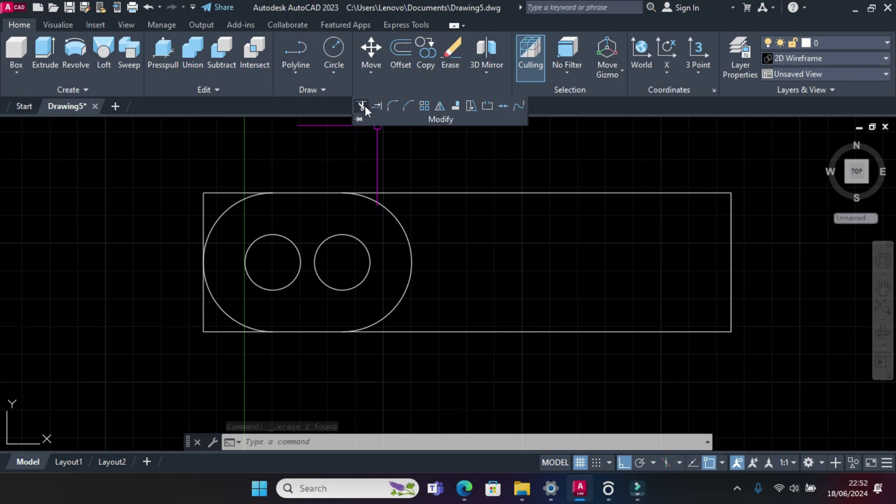
left_click(362, 105)
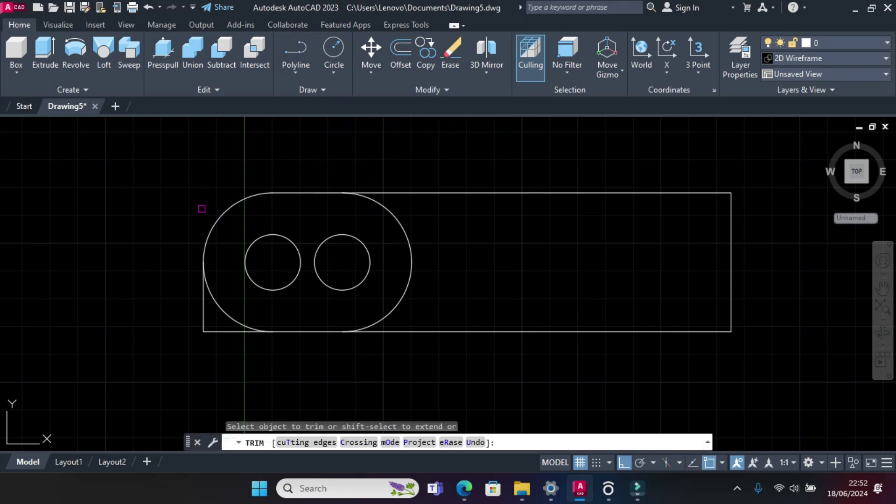
left_click(211, 320)
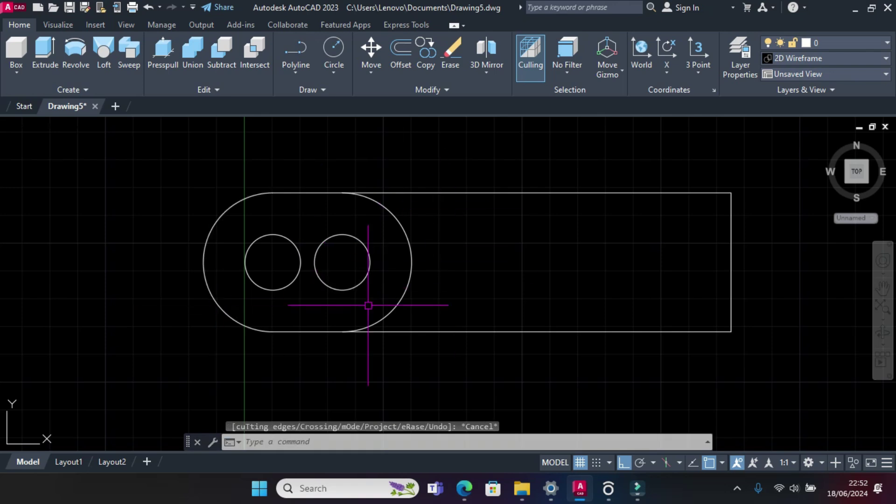
Step: Draw straight lines joining the tops and bottoms of the two small circles
left_click(296, 53)
left_click(273, 234)
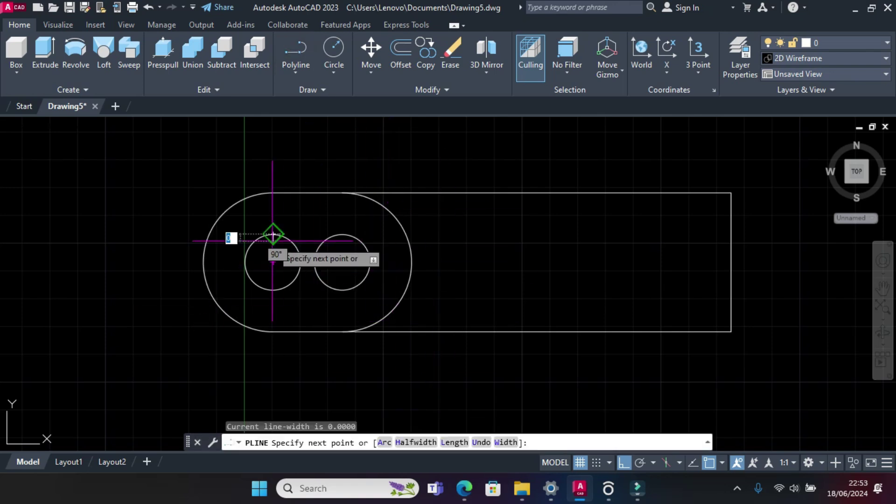
left_click(342, 233)
key("Return")
key("Return")
left_click(273, 290)
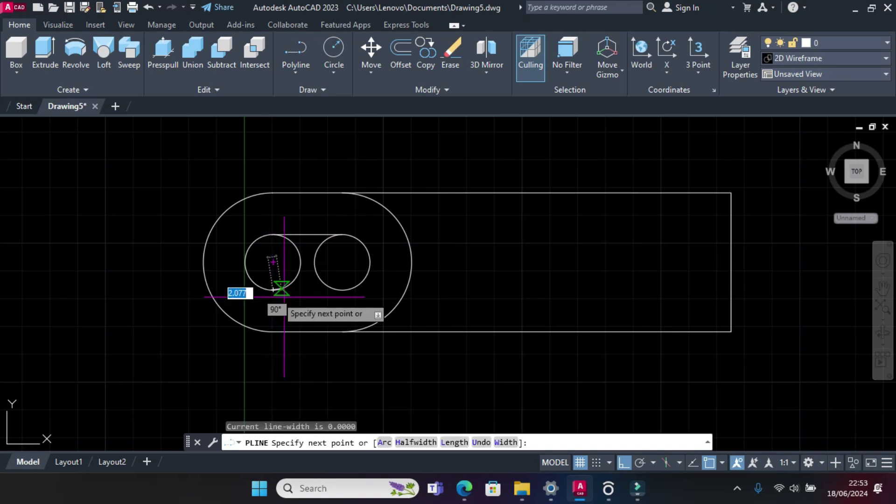
left_click(341, 289)
key("Escape")
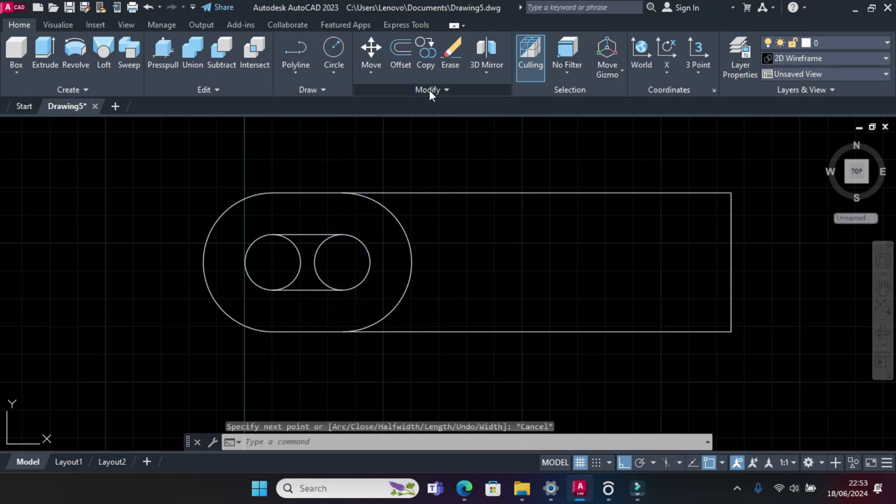
Step: Trim the small circles' inner arcs into one slot and tilt the view to 3D
left_click(429, 90)
left_click(366, 109)
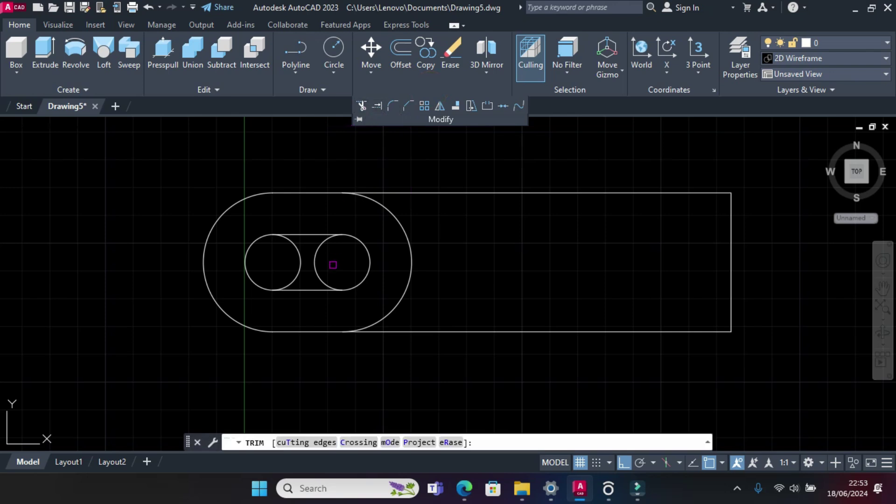
left_click_drag(335, 260, 312, 261)
key("Escape")
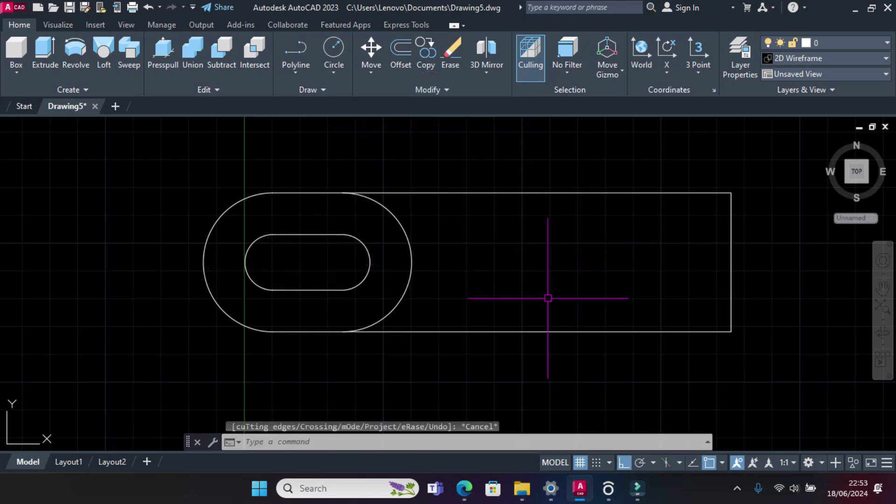
mouse_move(400, 344)
middle_mouse_down("shift")
mouse_move(460, 255)
mouse_move(469, 255)
middle_mouse_up("shift")
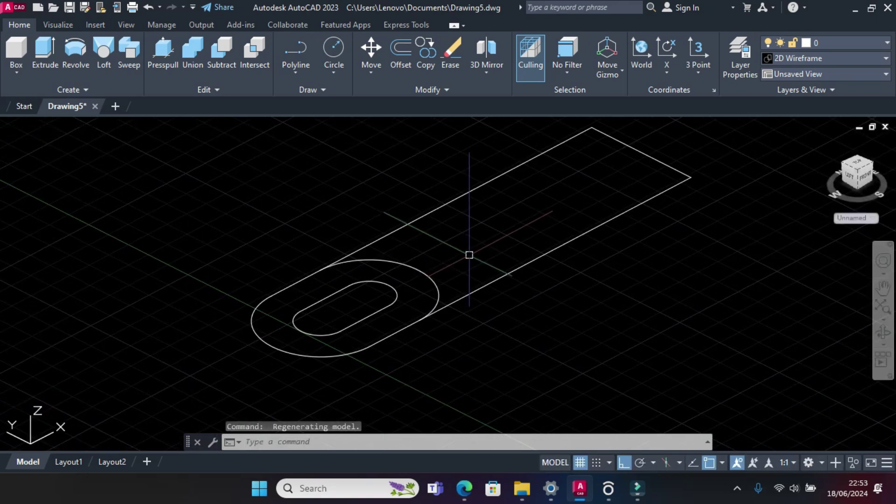
left_click(465, 490)
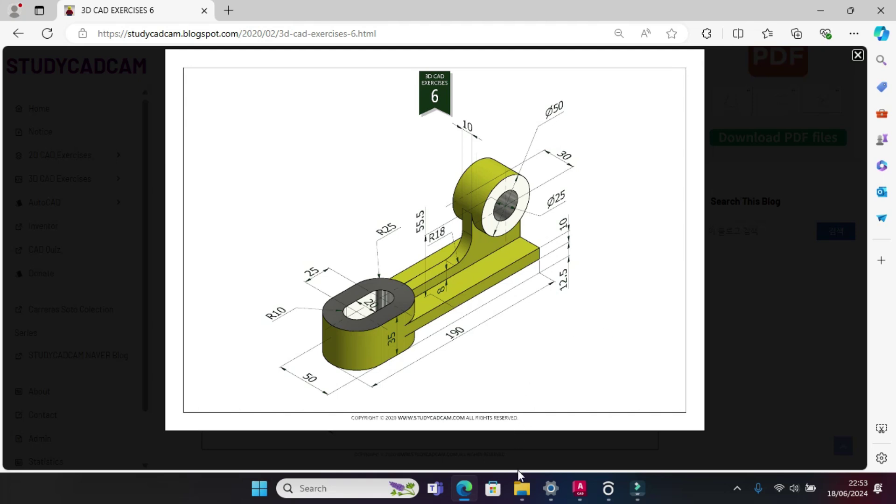
Step: Press-pull the ring between outer outline and slot 22.5 units, then view the reference drawing
left_click(580, 488)
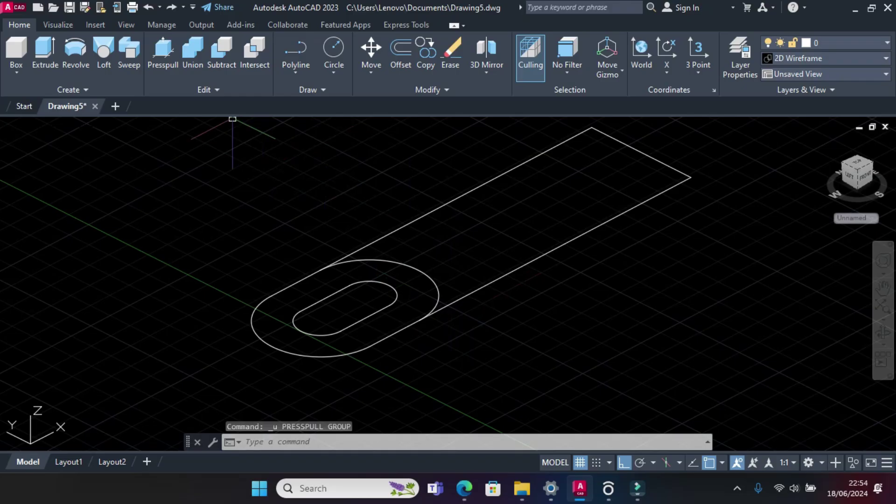
left_click(152, 55)
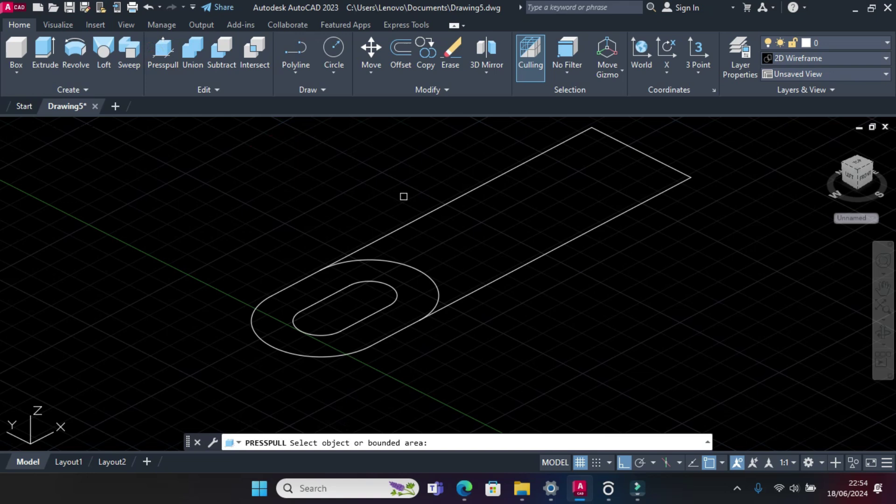
left_click(414, 280)
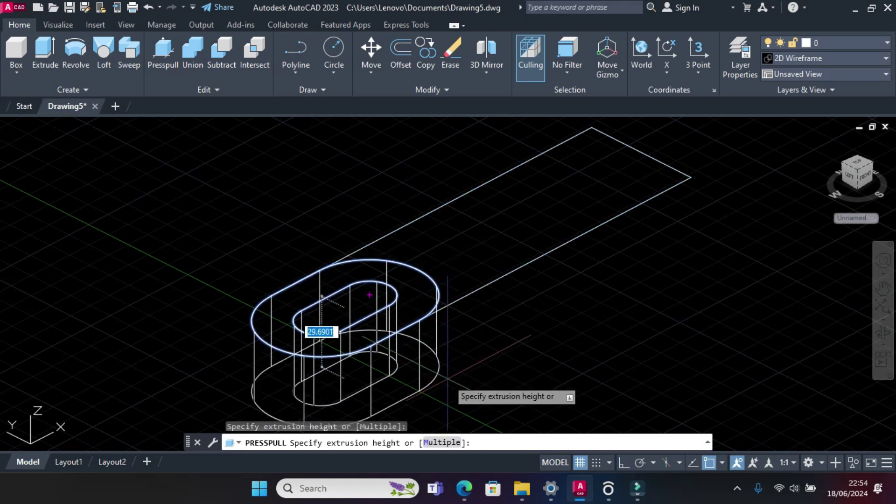
type("22.5")
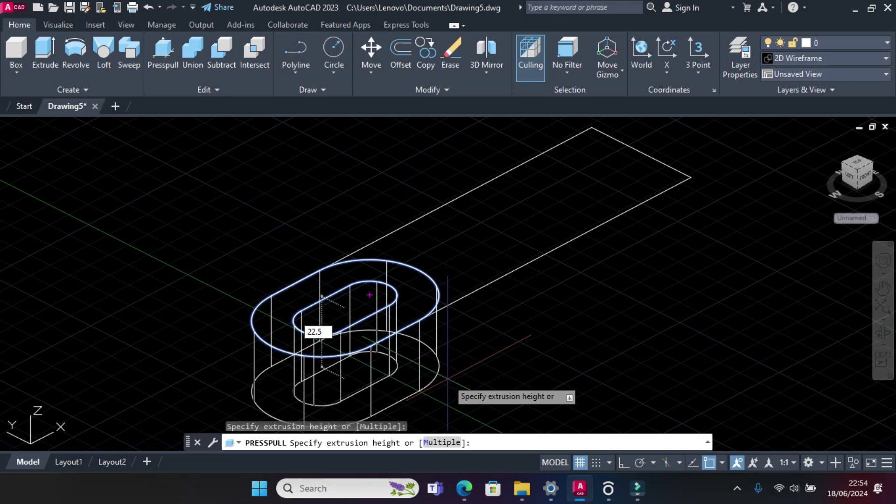
key("Return")
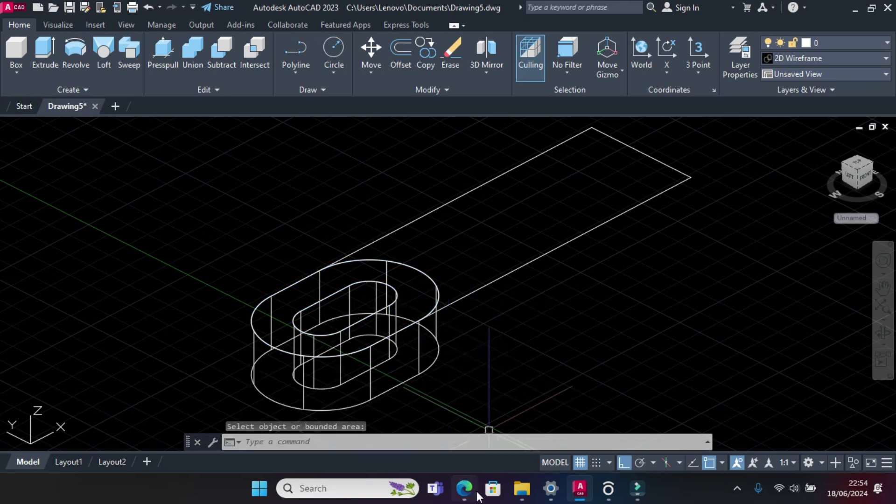
left_click(465, 494)
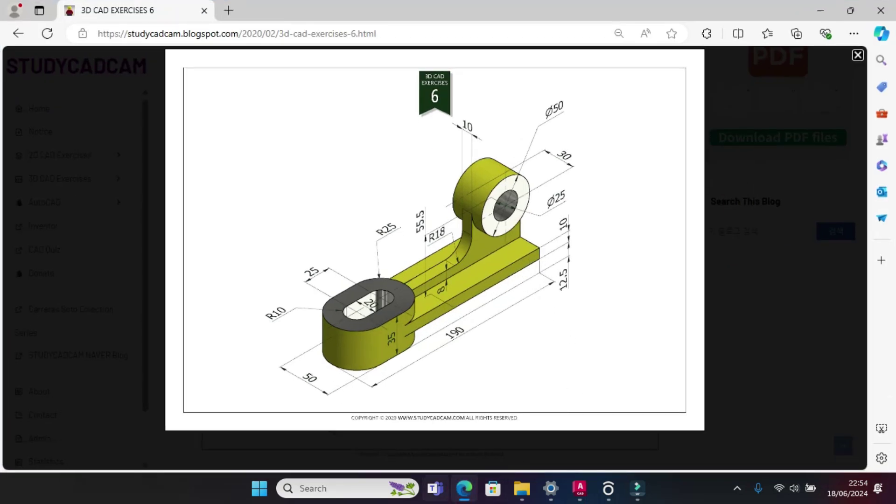
Step: Press-pull the rectangular arm to 10 high and compare it with the exercise drawing
left_click(465, 490)
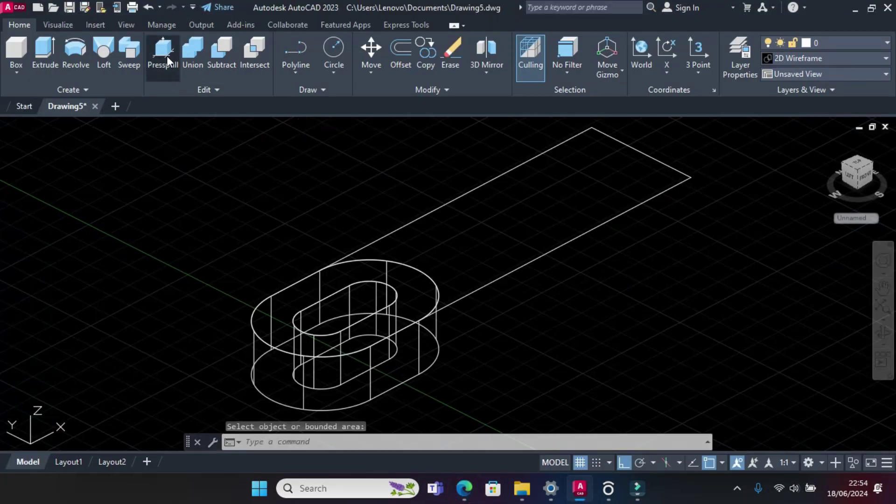
left_click(504, 236)
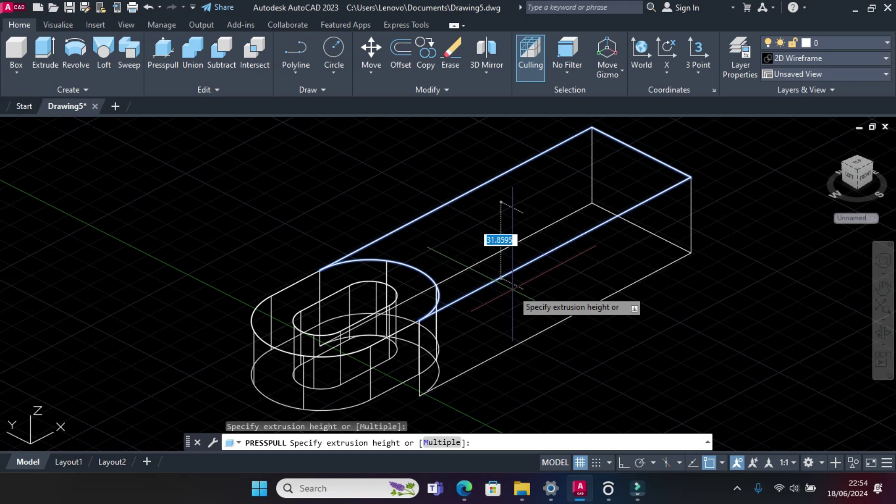
type("10")
key("Return")
left_click(471, 491)
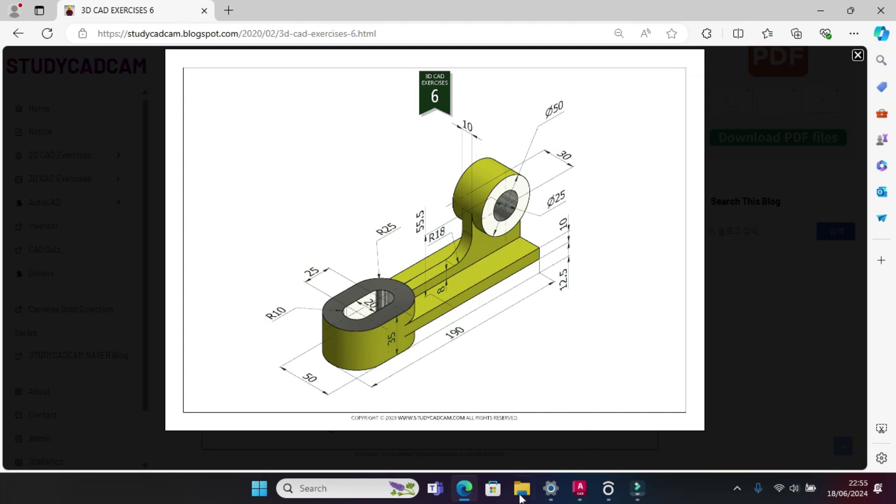
left_click(473, 496)
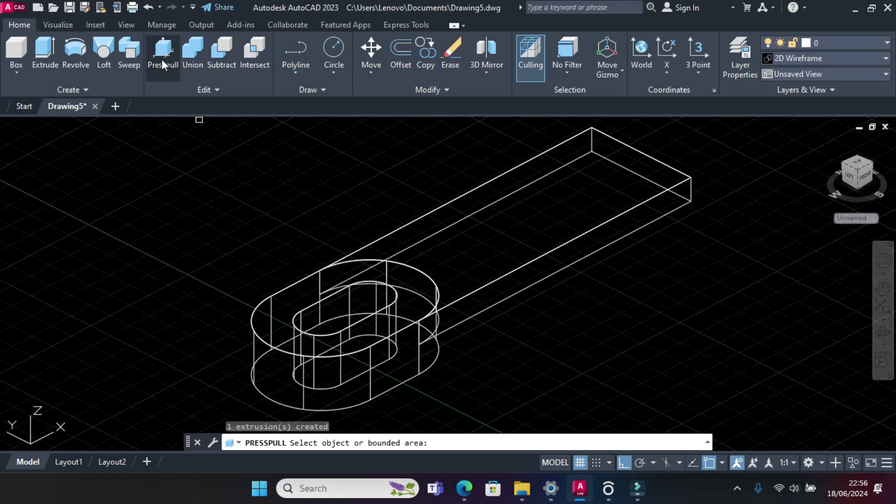
left_click(464, 488)
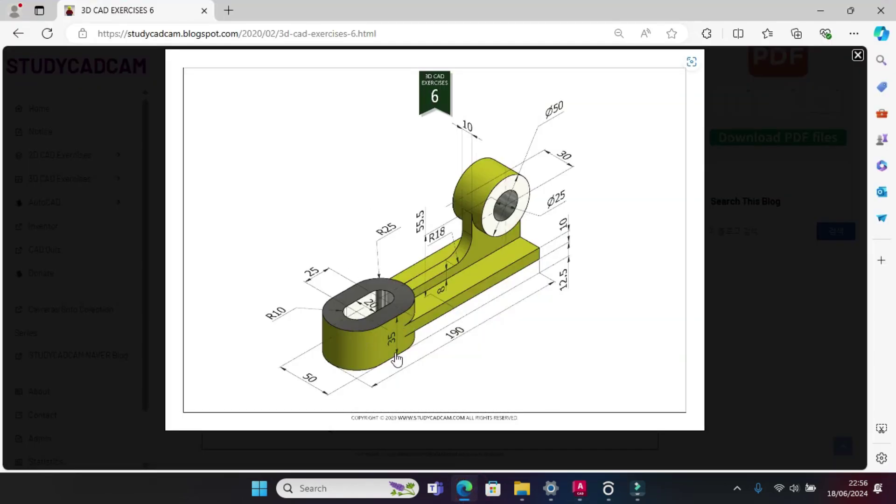
Step: Press-pull the ring around the slot a further 12.5 units
left_click(465, 488)
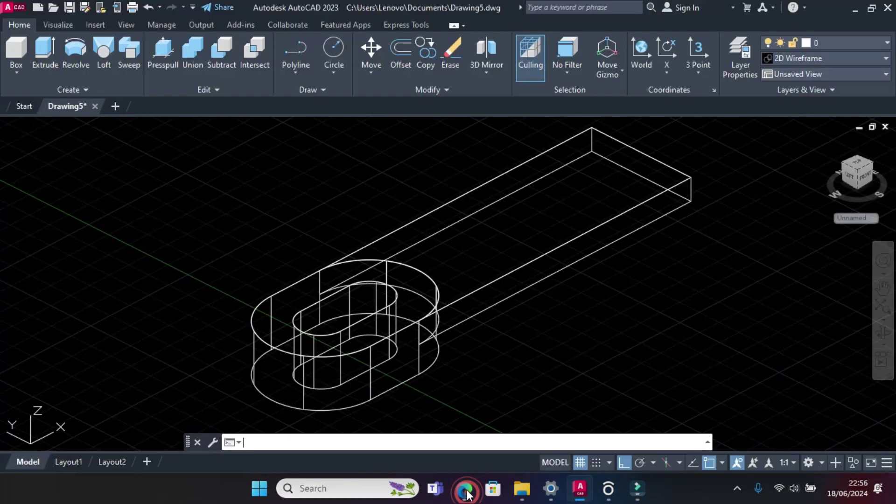
left_click(163, 57)
left_click(322, 296)
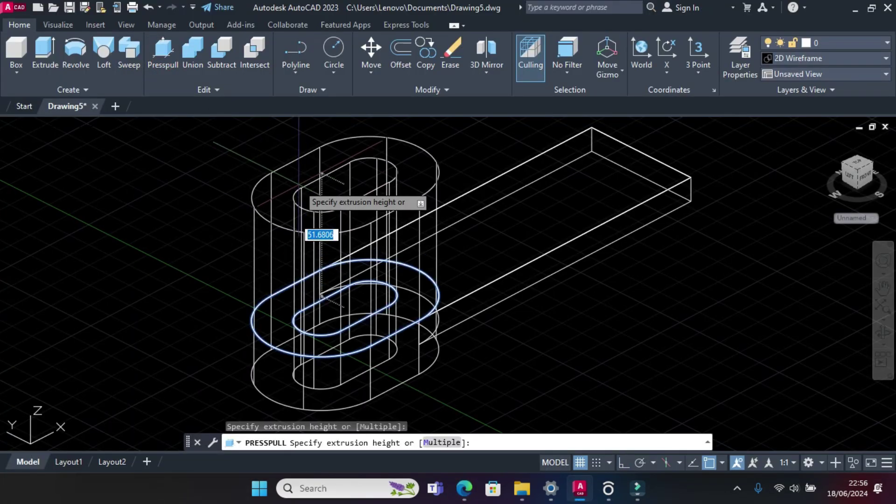
type("12.5")
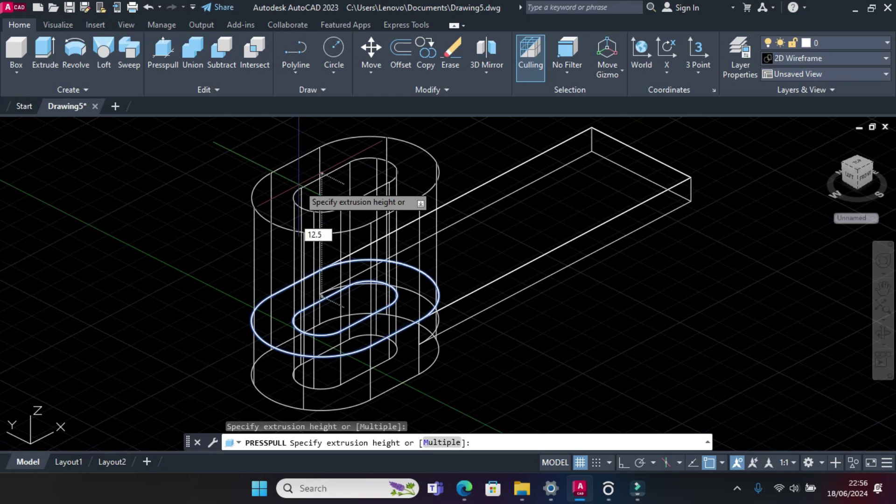
key("Return")
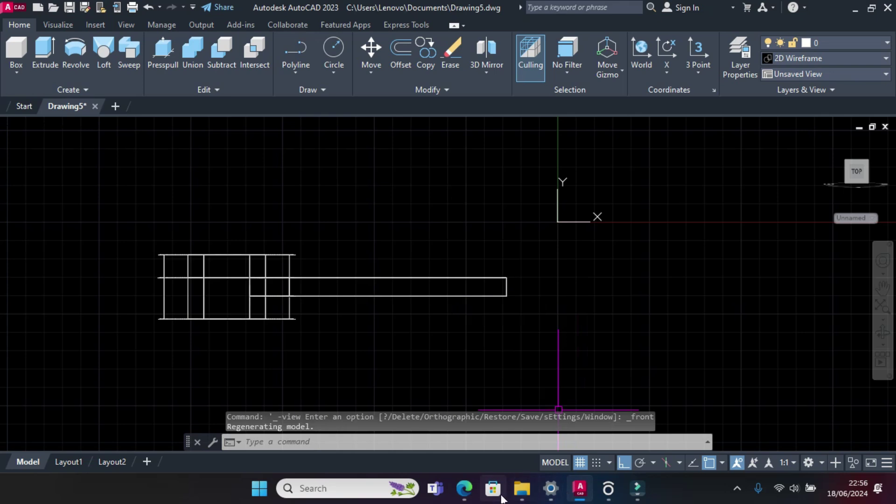
Step: Check the Ø50 and Ø25 boss sizes in the reference, then return to AutoCAD
left_click(466, 497)
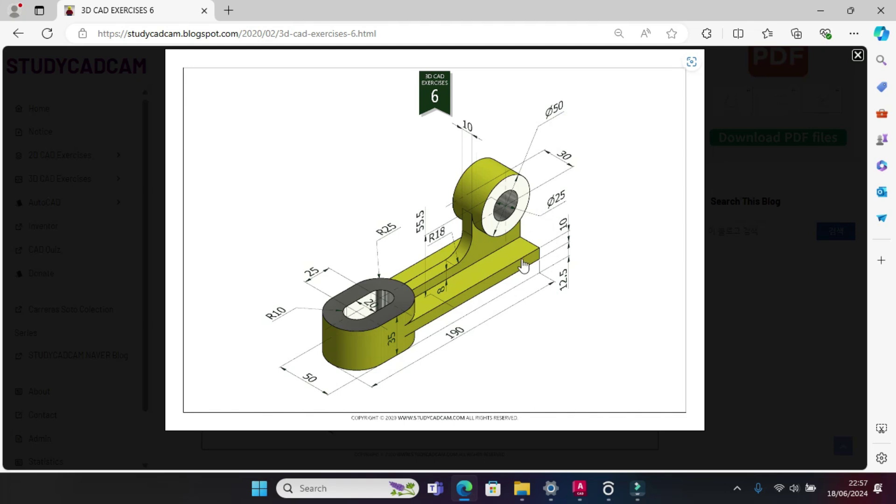
key("alt+Tab")
left_click(334, 46)
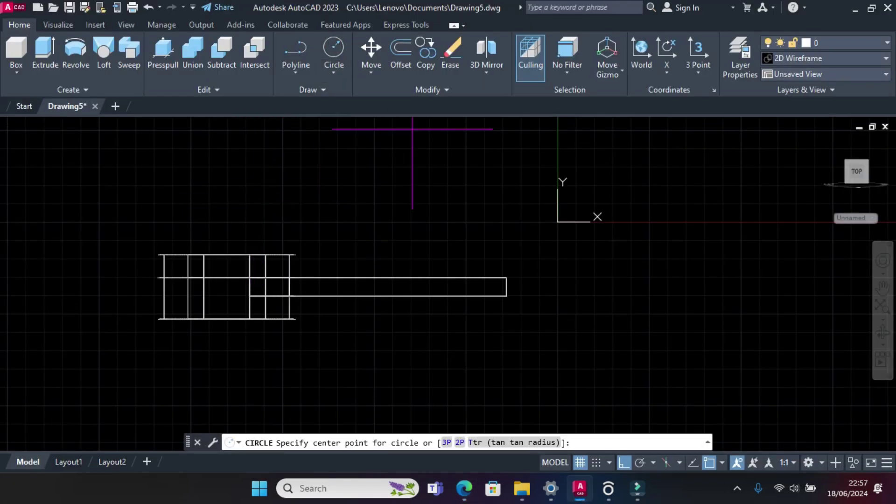
Step: Draw a Ø50 circle centred on the arm's right end
left_click(506, 279)
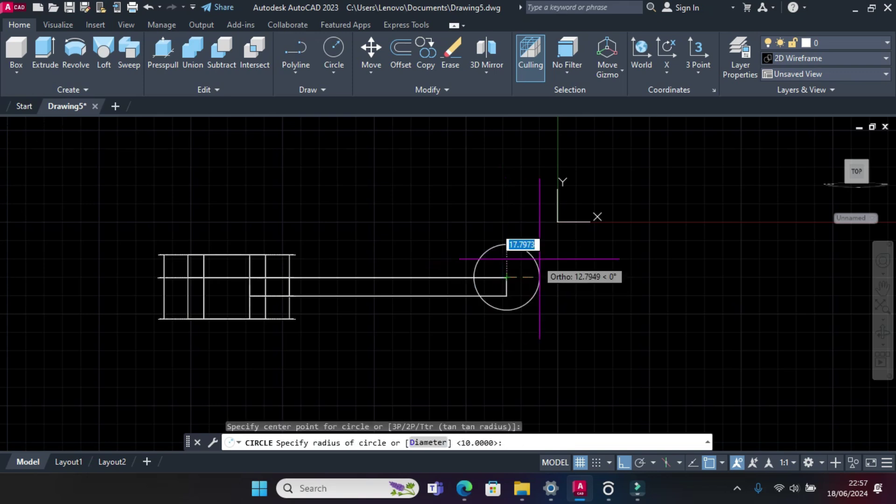
type("d")
key("Return")
type("2")
key("BackSpace")
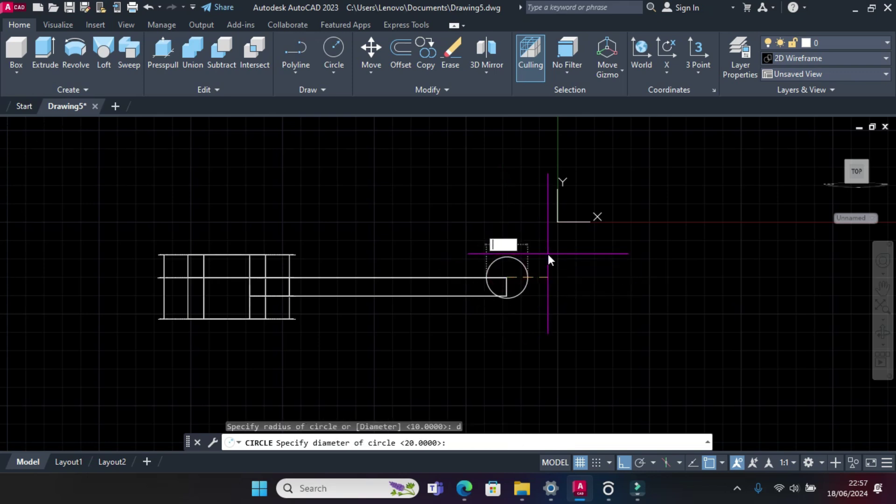
type("50")
key("Return")
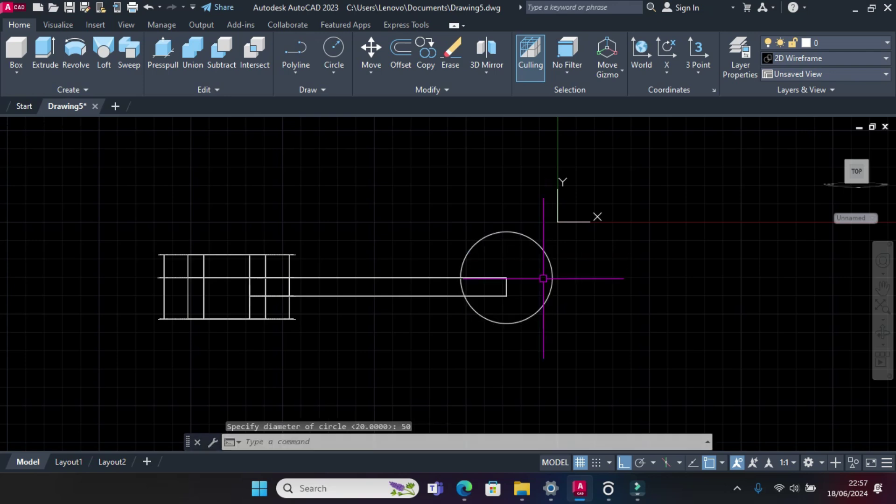
left_click(471, 494)
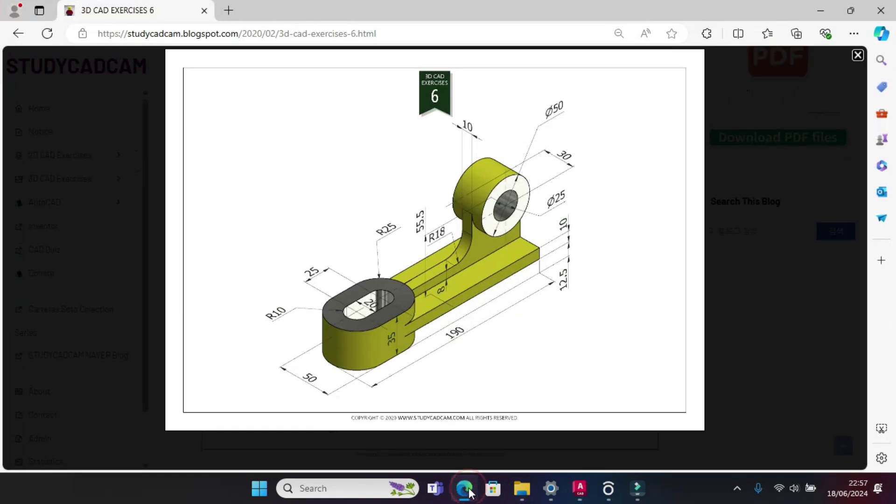
left_click(470, 492)
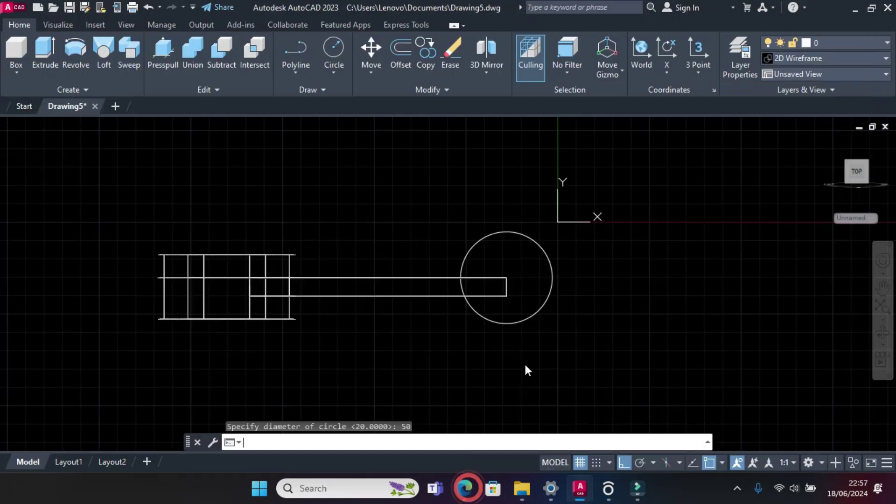
Step: Draw a concentric Ø25 circle at the same centre, then bring up the reference image
left_click(340, 52)
left_click(507, 277)
type("d")
key("Return")
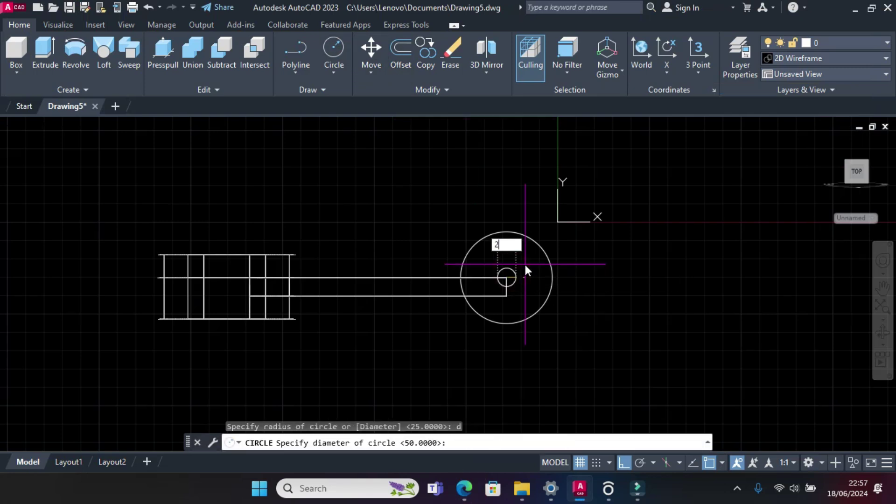
type("5")
key("Return")
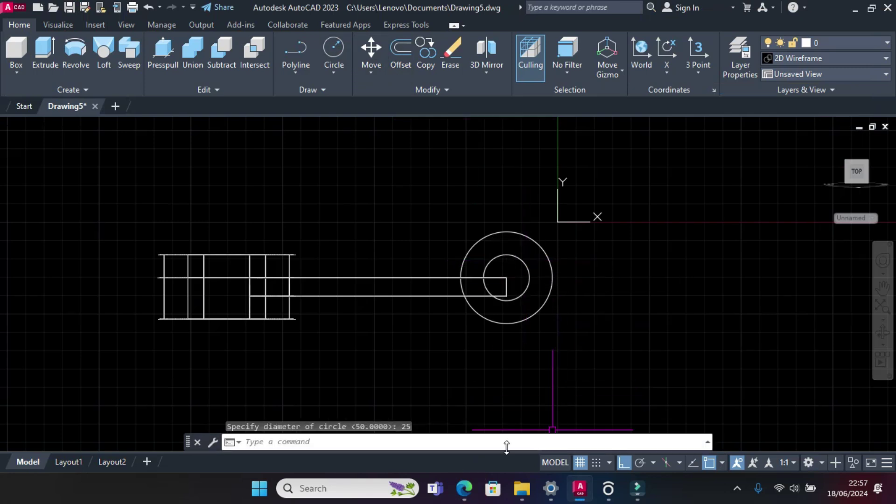
left_click(472, 490)
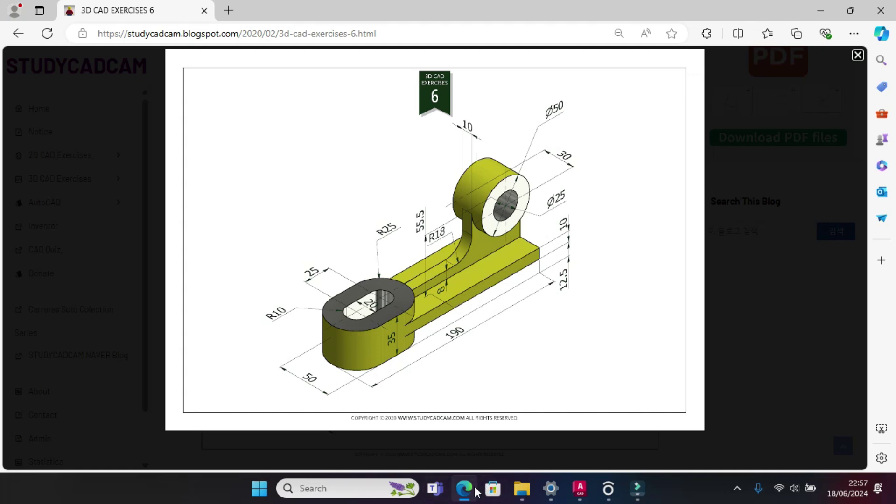
Step: Move the Ø50 and Ø25 circles 55.5 units up, then recheck the reference
left_click(476, 492)
left_click(530, 270)
left_click(504, 214)
left_click(368, 46)
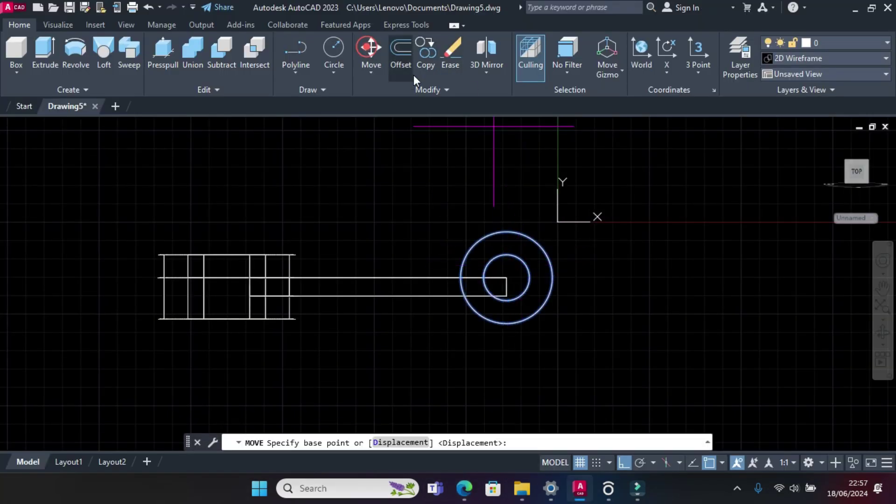
left_click(607, 373)
type("55.5")
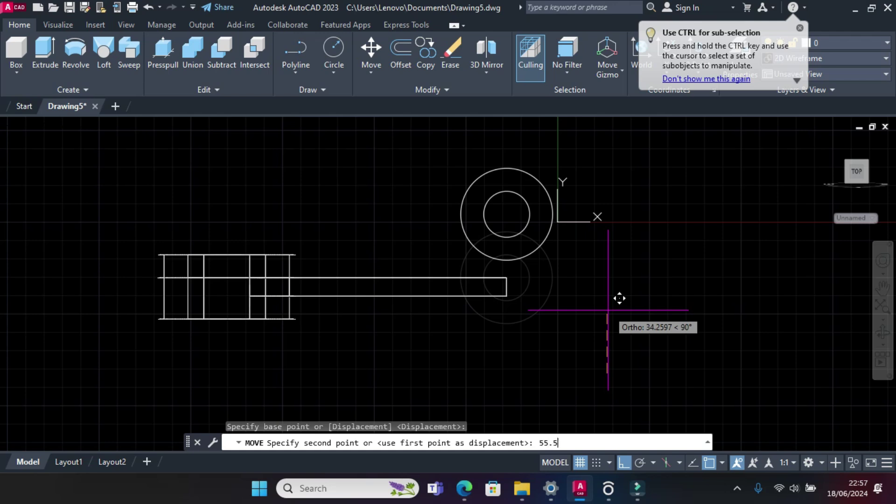
key("Return")
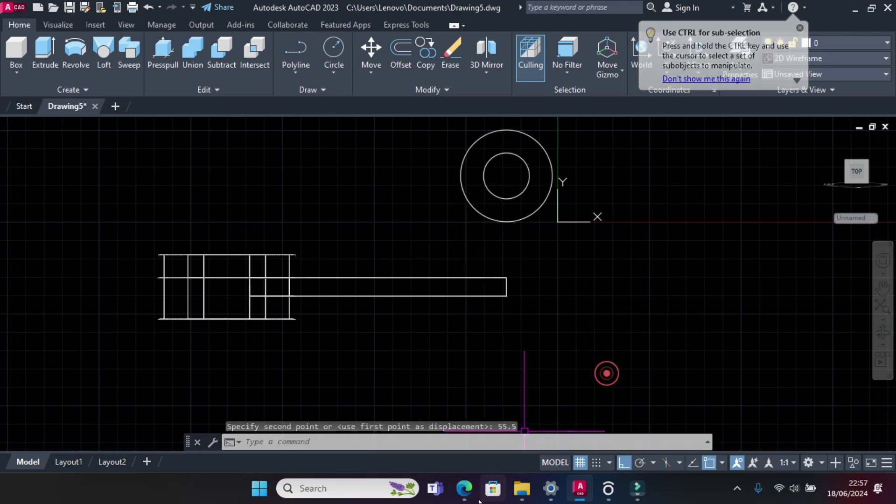
left_click(473, 493)
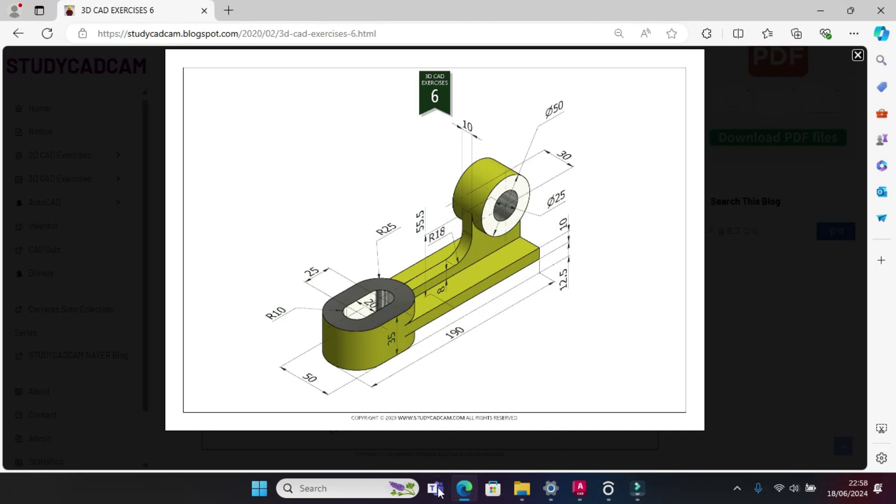
Step: Shift the Ø50 and Ø25 circles 25 units left, then check the reference image
left_click(465, 489)
left_click_drag(537, 232, 478, 127)
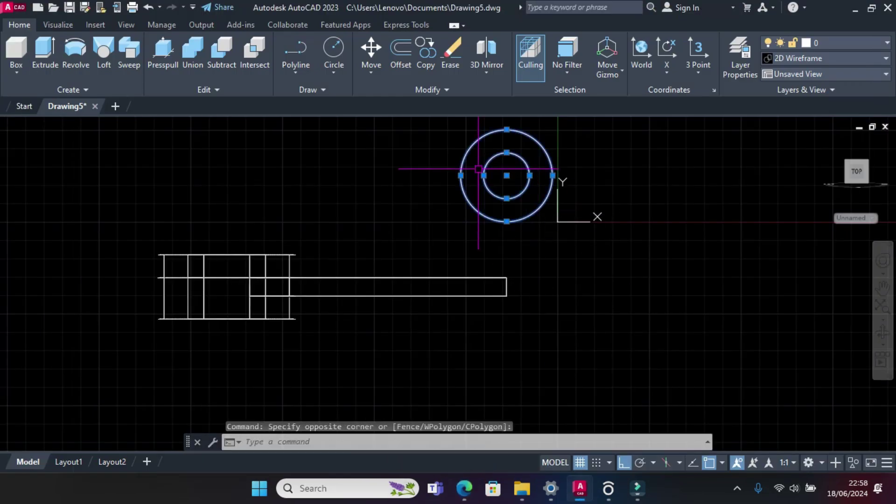
left_click(360, 50)
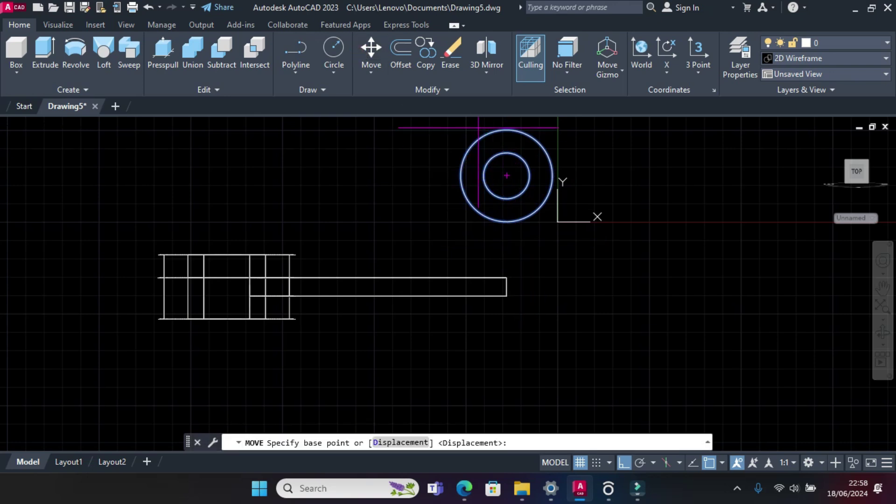
left_click(649, 309)
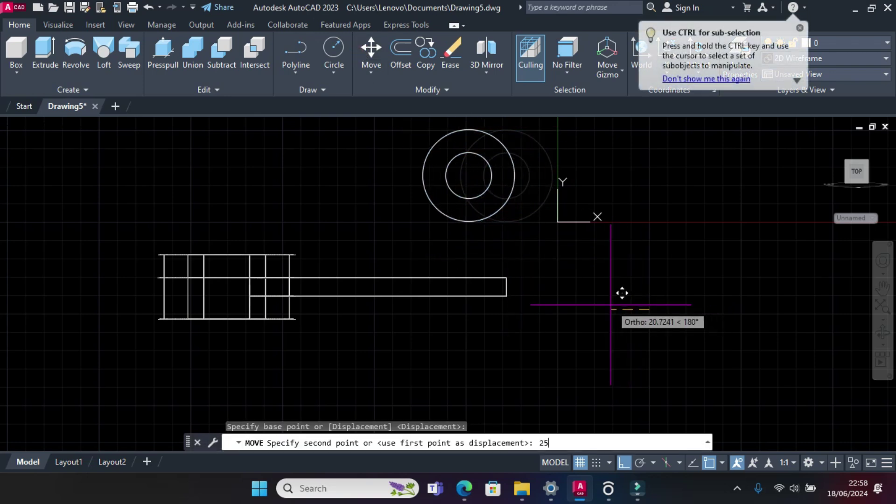
key("Return")
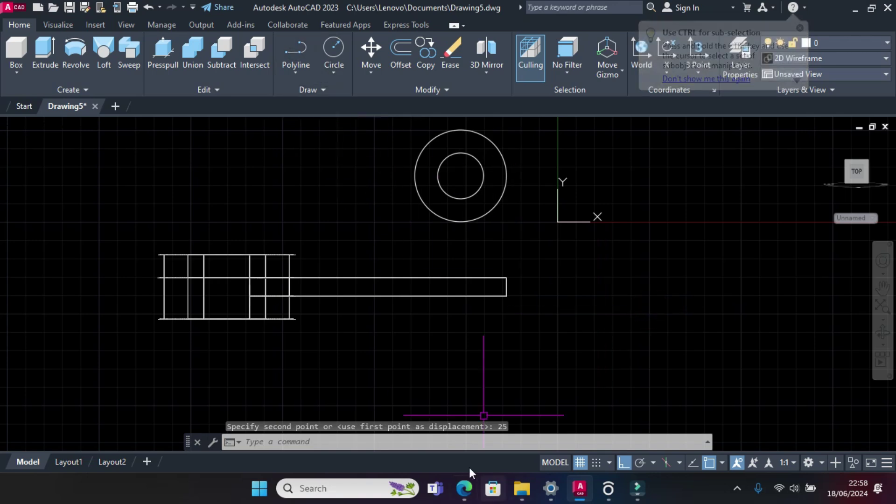
left_click(462, 489)
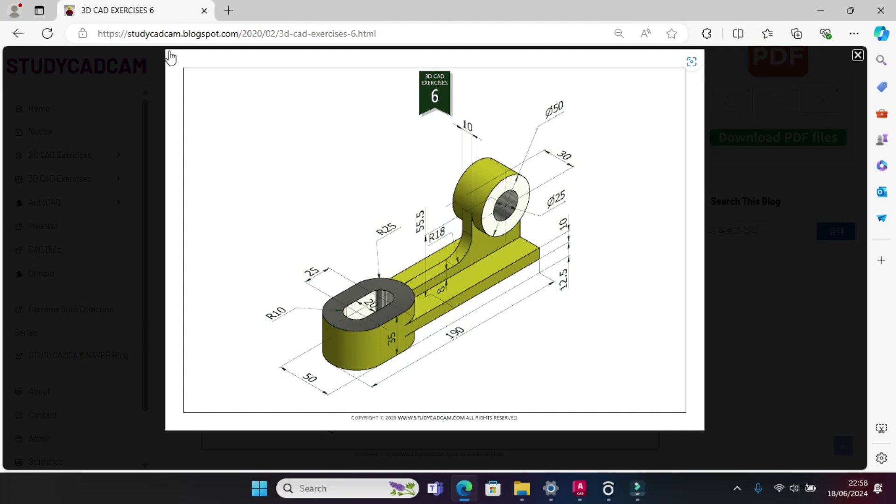
key("alt+Tab")
Step: Draw a polyline from the outer circle's right edge along the arm, including an 8-unit upward segment
left_click(292, 50)
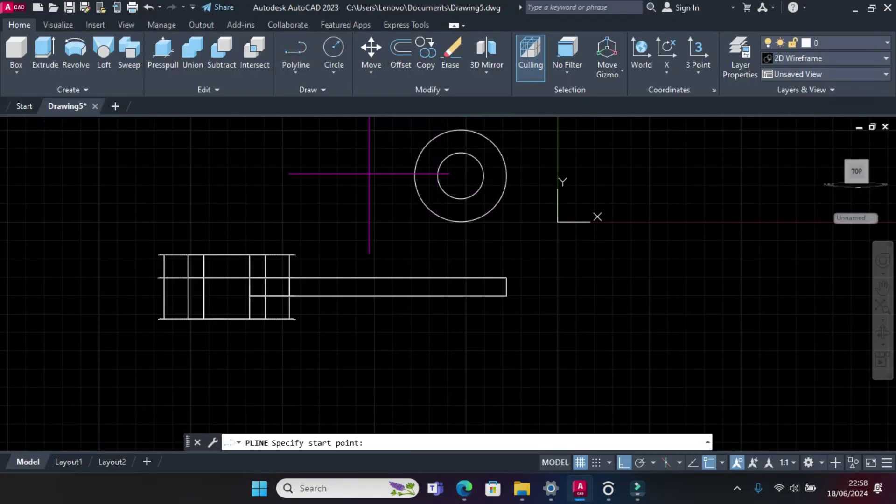
left_click(507, 176)
left_click(510, 278)
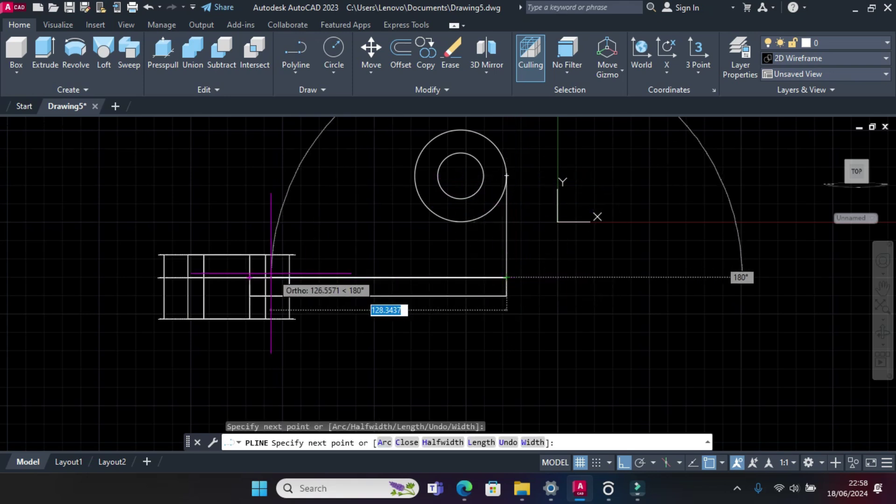
scroll(290, 287, "up", 5)
scroll(331, 287, "down", 2)
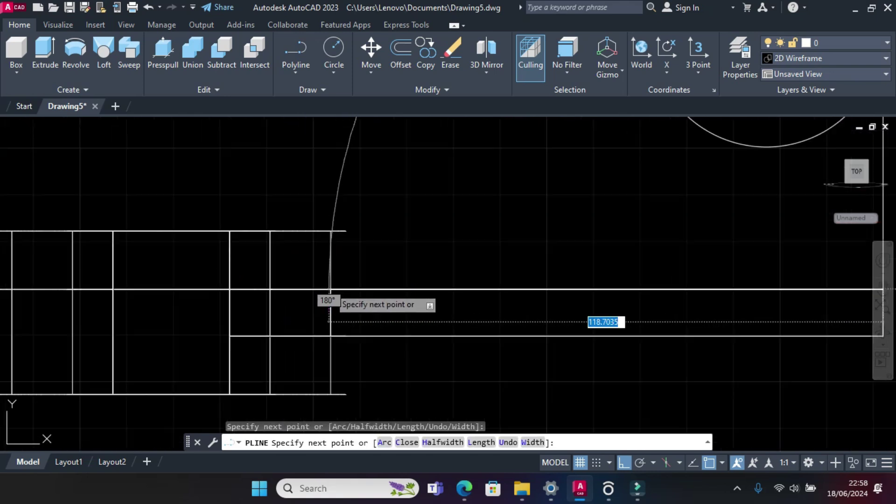
scroll(304, 260, "down", 3)
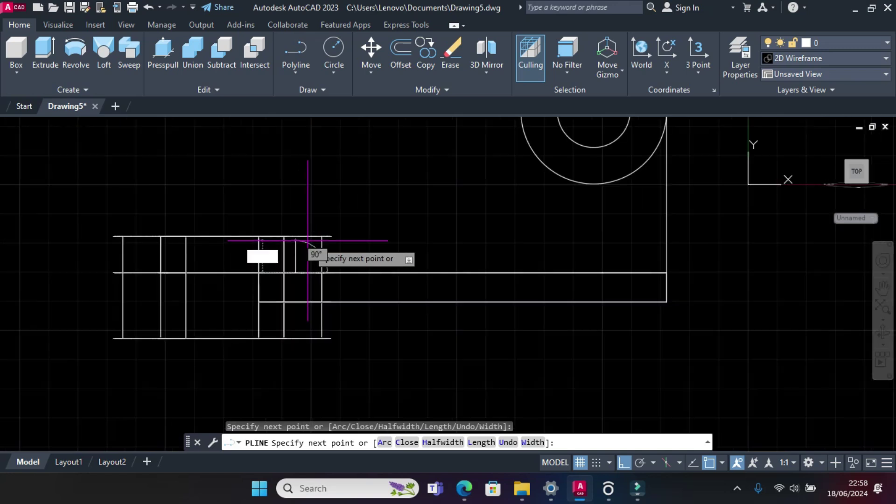
scroll(301, 257, "up", 4)
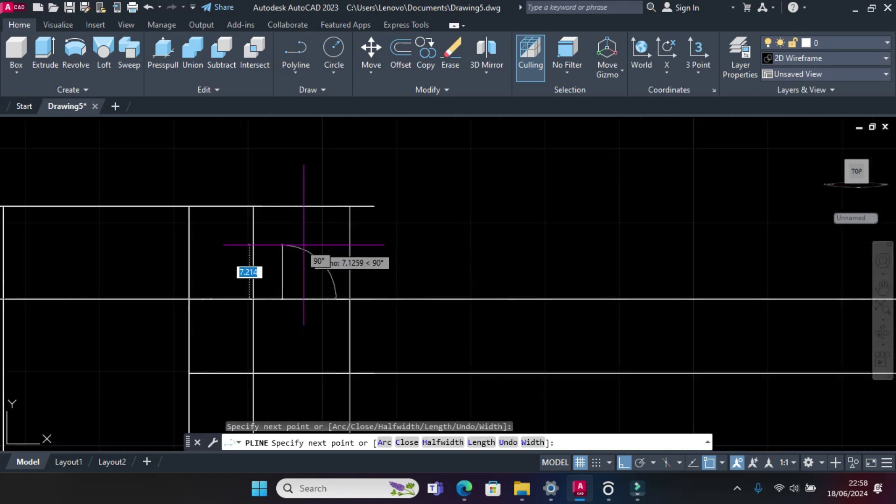
type("8")
key("Return")
scroll(291, 245, "down", 2)
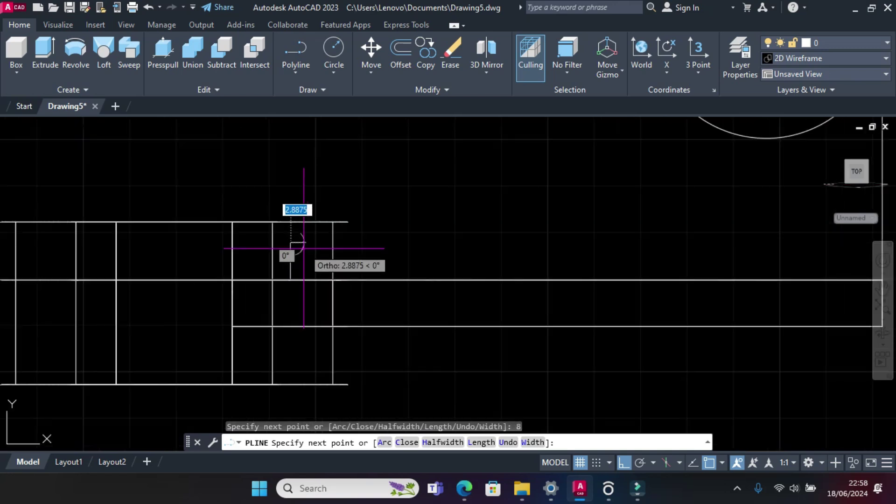
scroll(328, 248, "down", 1)
left_click(472, 217)
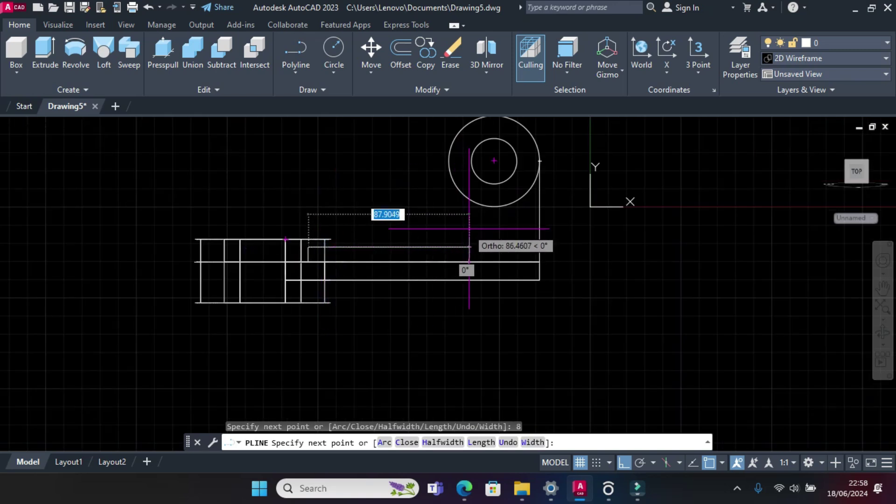
key("Escape")
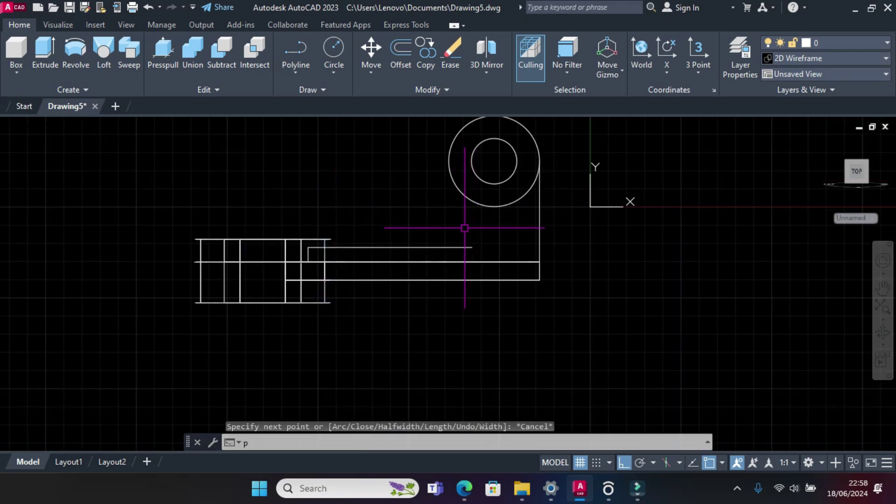
Step: Draw a polyline straight down from the outer circle's left edge
key("Return")
left_click(449, 161)
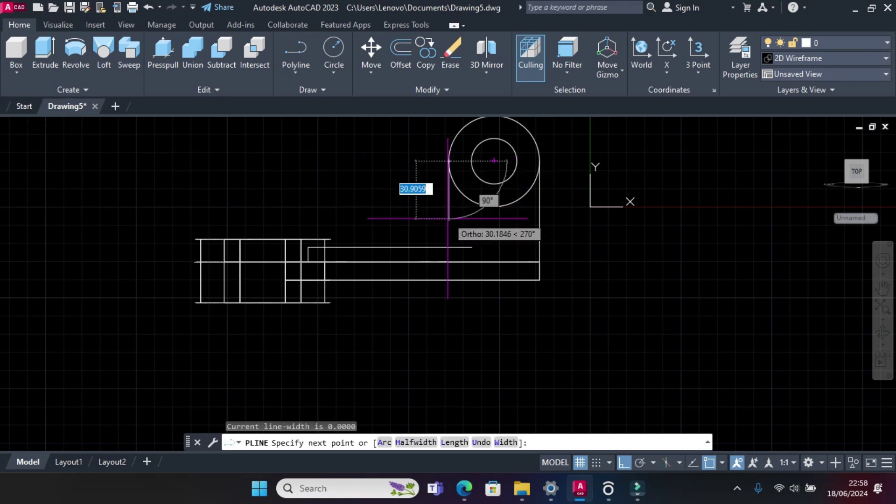
left_click(448, 248)
key("Escape")
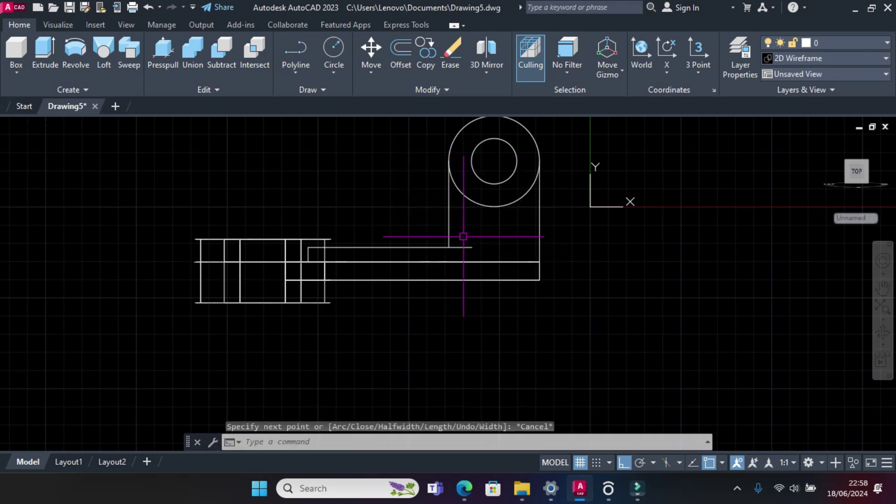
Step: Trim the leftover horizontal line stub and orbit into a 3D view
scroll(464, 236, "up", 2)
left_click(433, 91)
left_click(364, 107)
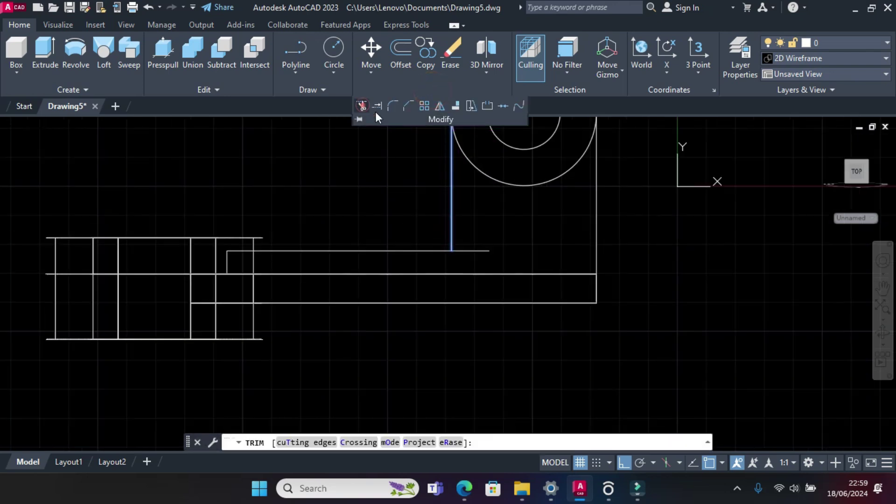
left_click(472, 244)
left_click(480, 260)
key("Escape")
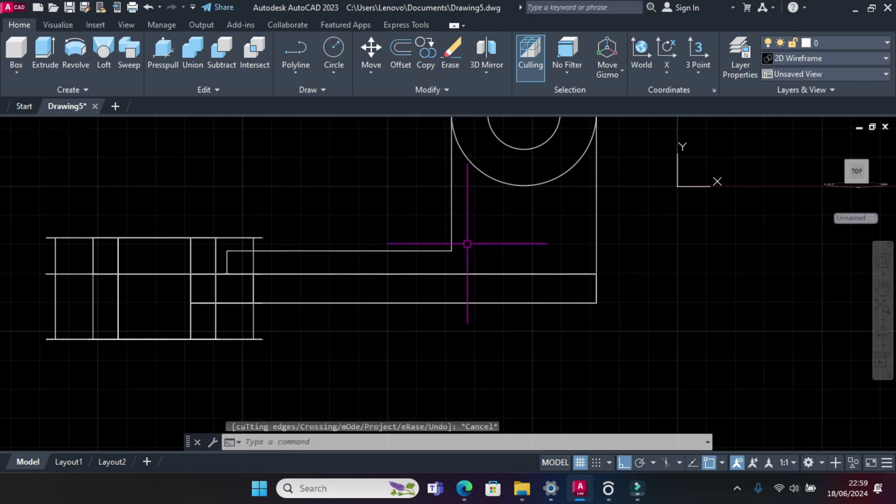
mouse_move(469, 240)
middle_mouse_down("shift")
mouse_move(516, 243)
mouse_move(540, 310)
mouse_move(551, 313)
mouse_move(509, 308)
middle_mouse_up("shift")
scroll(516, 244, "down", 3)
key("alt+Tab")
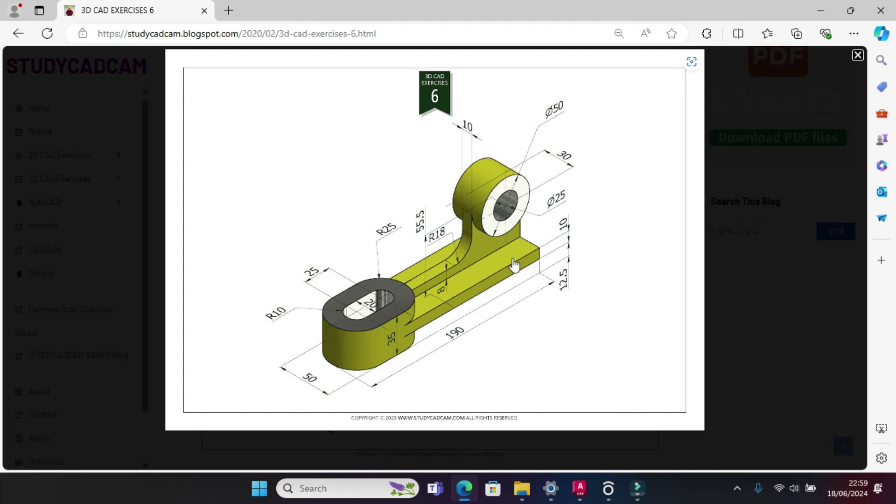
Step: Press-pull the ring between the two circles 30 units into a boss
left_click(471, 494)
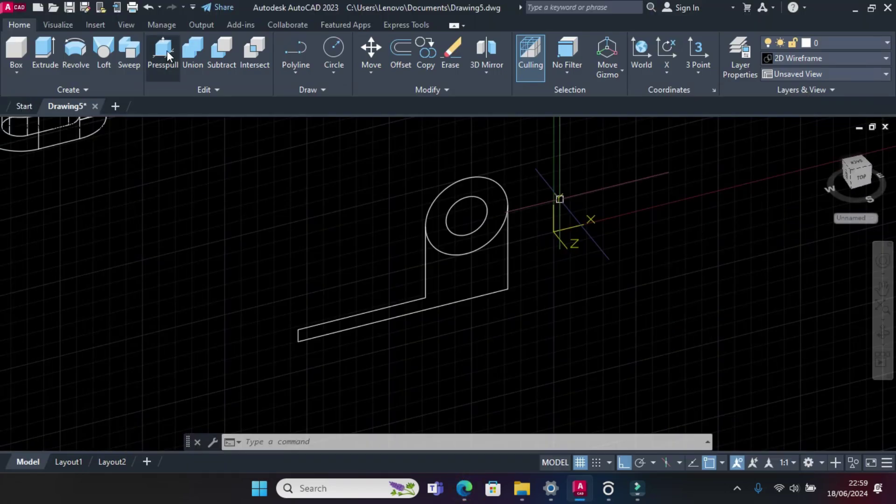
left_click(164, 53)
left_click(502, 206)
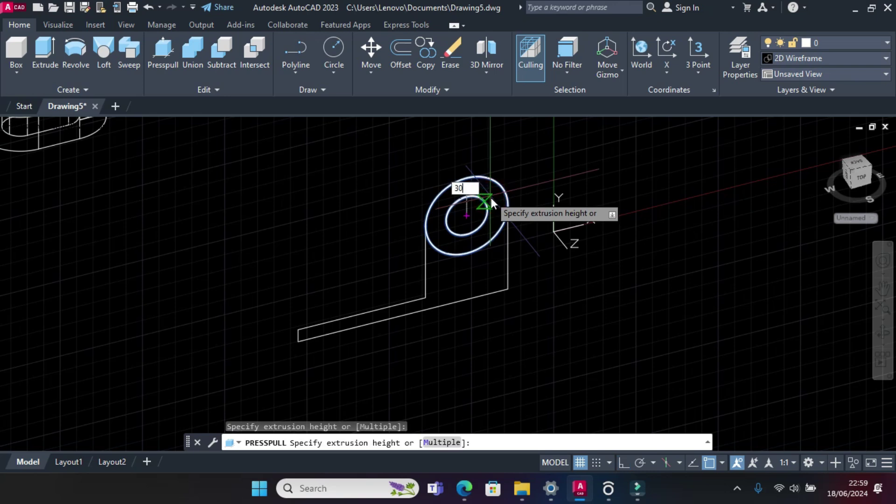
key("Return")
left_click(464, 486)
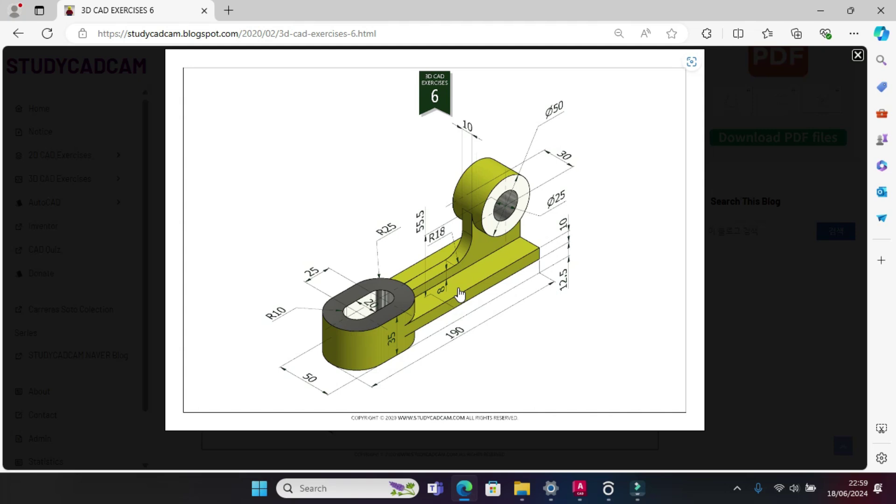
left_click(458, 483)
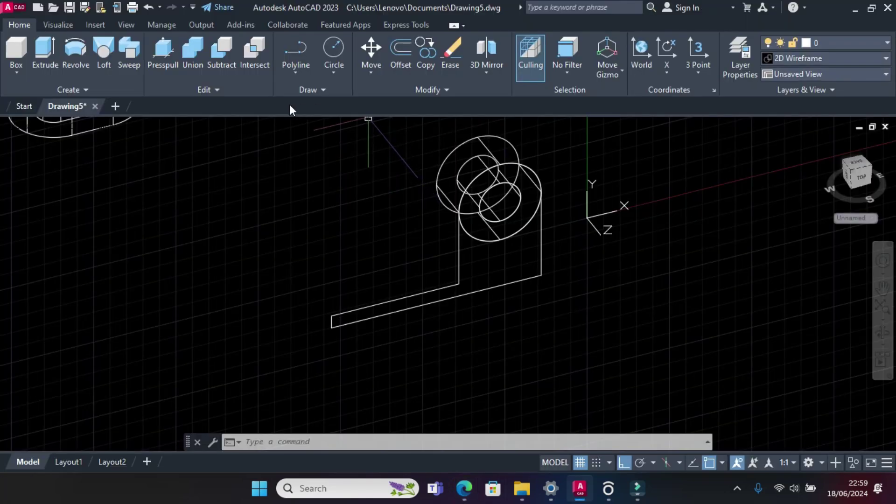
Step: Press-pull the L-shaped upright profile to give it thickness, then select the upright solid
left_click(163, 55)
left_click(497, 260)
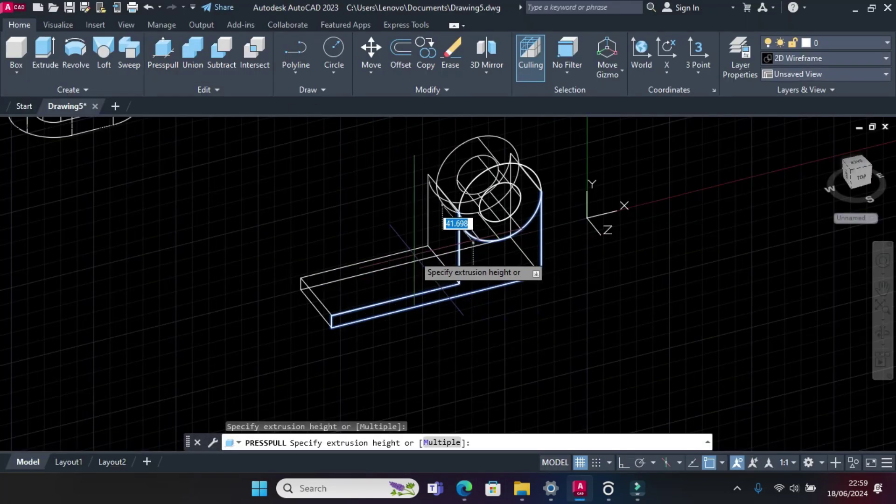
left_click(412, 258)
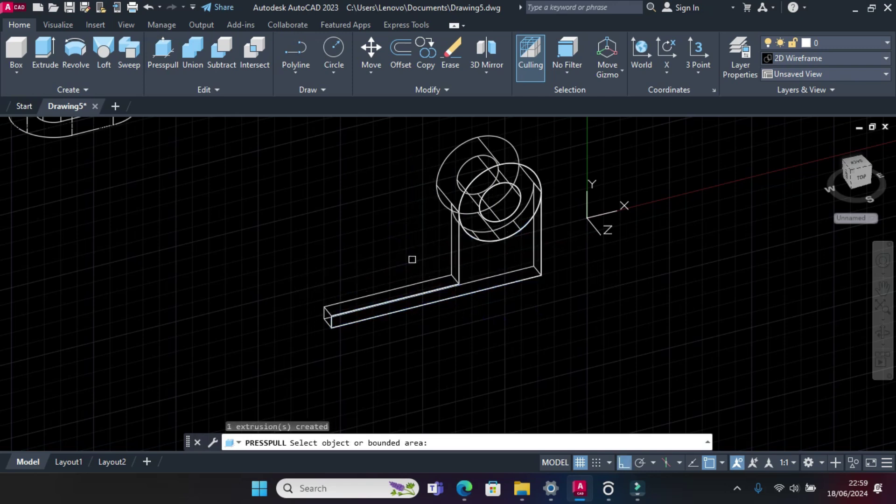
scroll(412, 259, "down", 3)
key("Escape")
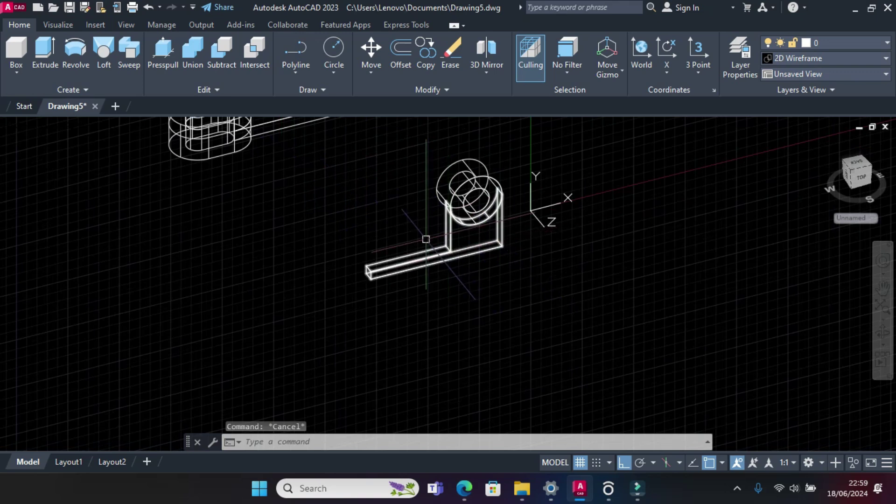
scroll(426, 239, "up", 5)
scroll(507, 316, "down", 2)
scroll(507, 316, "down", 3)
scroll(507, 315, "up", 5)
left_click(499, 315)
Step: Switch to the Top view and try a linear dimension on the rectangle, then cancel it
middle_click_drag(497, 232, 551, 307)
key("Escape")
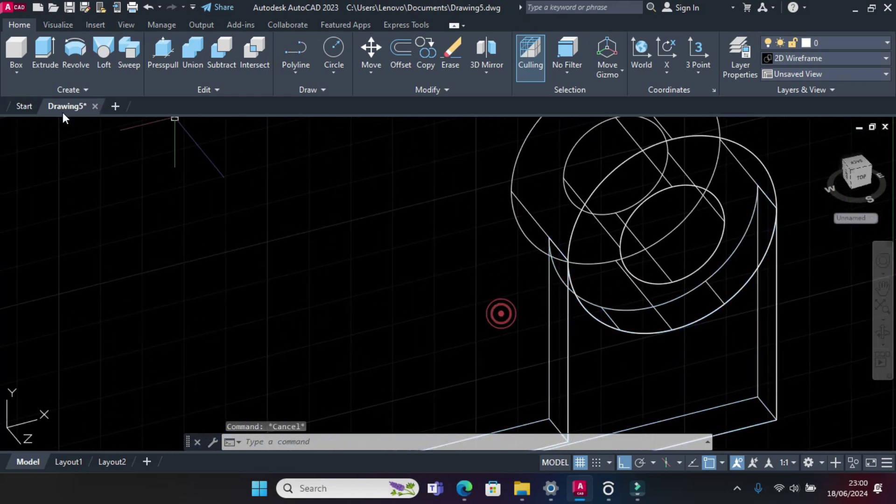
left_click(33, 124)
left_click(64, 159)
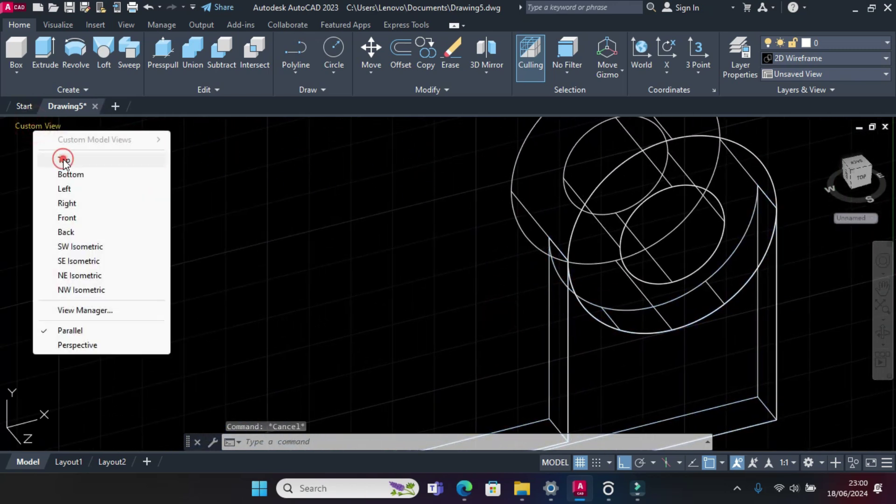
scroll(422, 274, "up", 8)
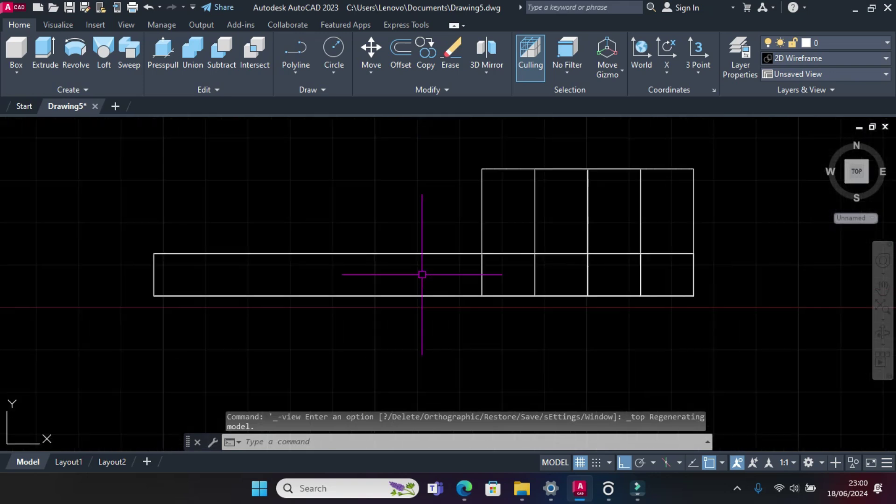
left_click(422, 274)
key("Escape")
type("d")
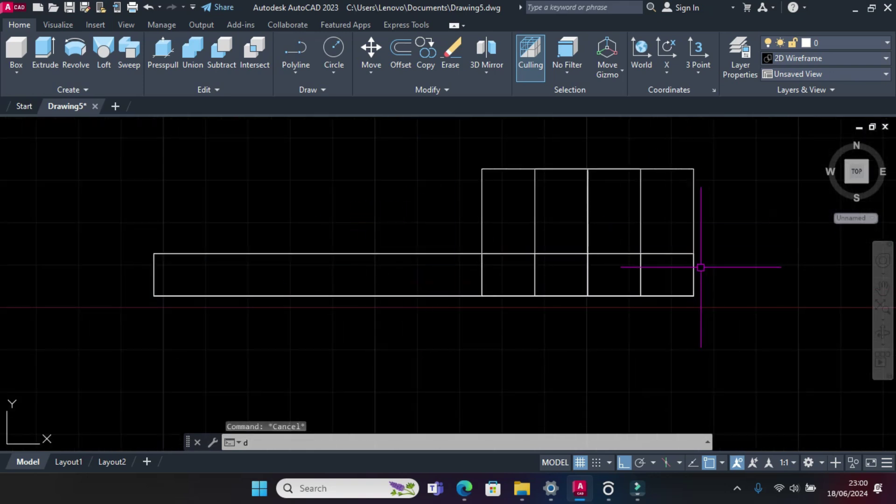
type("li")
key("Return")
left_click(694, 275)
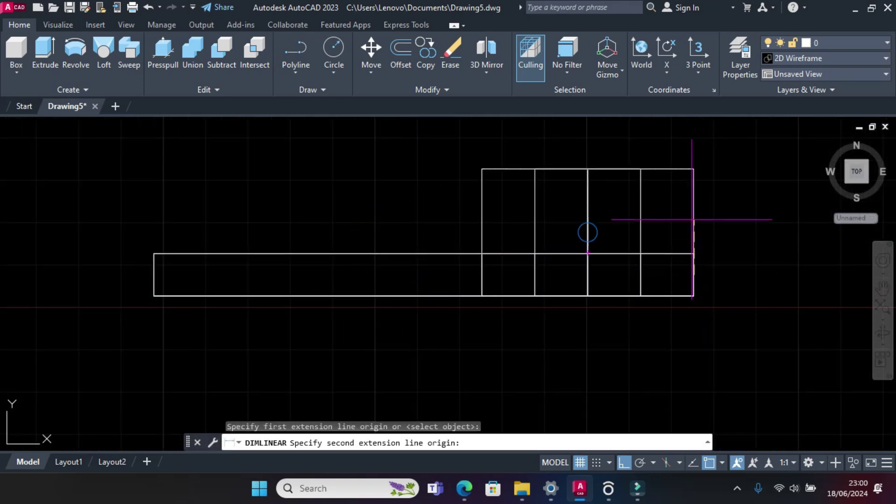
left_click(587, 234)
key("Escape")
Step: Move the long base bar 10 units and orbit back to a 3D view
left_click(345, 225)
left_click(340, 275)
scroll(430, 260, "down", 5)
type("m")
key("Return")
scroll(566, 260, "down", 3)
left_click(565, 265)
type("10")
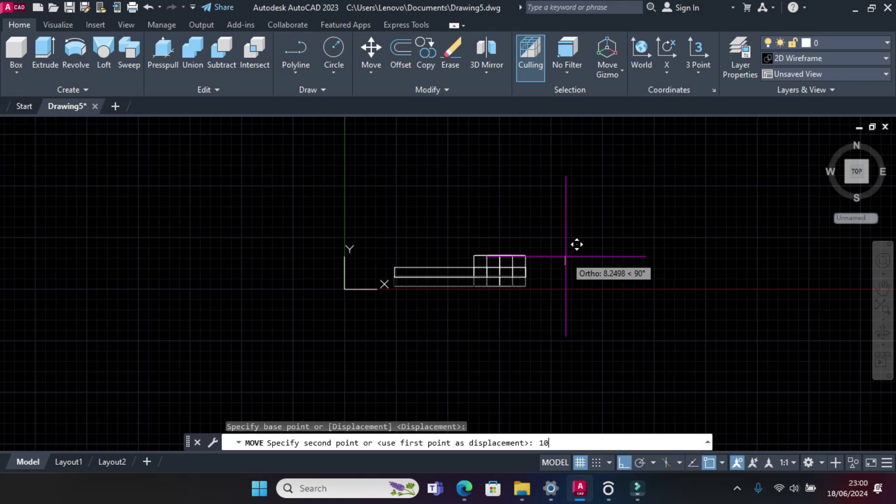
key("Return")
key("Escape")
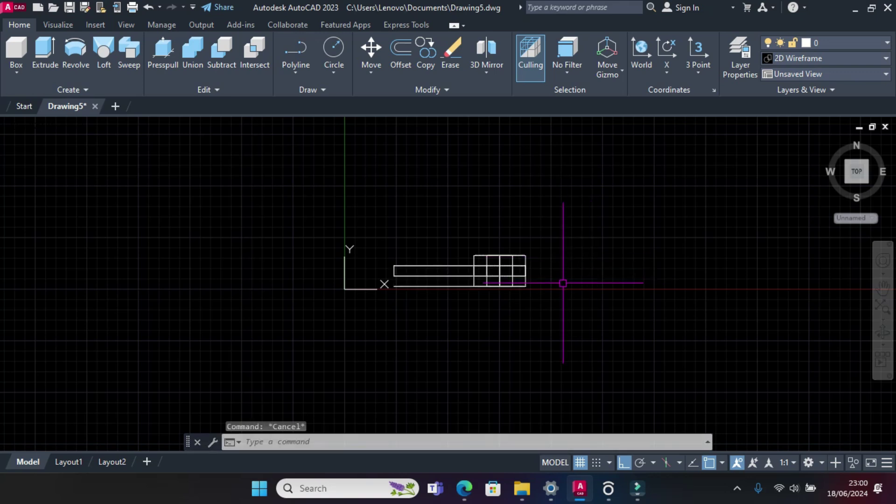
mouse_move(474, 300)
middle_mouse_down("shift")
mouse_move(565, 265)
mouse_move(545, 204)
middle_mouse_up("shift")
Step: Delete the two extra upright solids and switch the visual style to Realistic
scroll(536, 244, "up", 1)
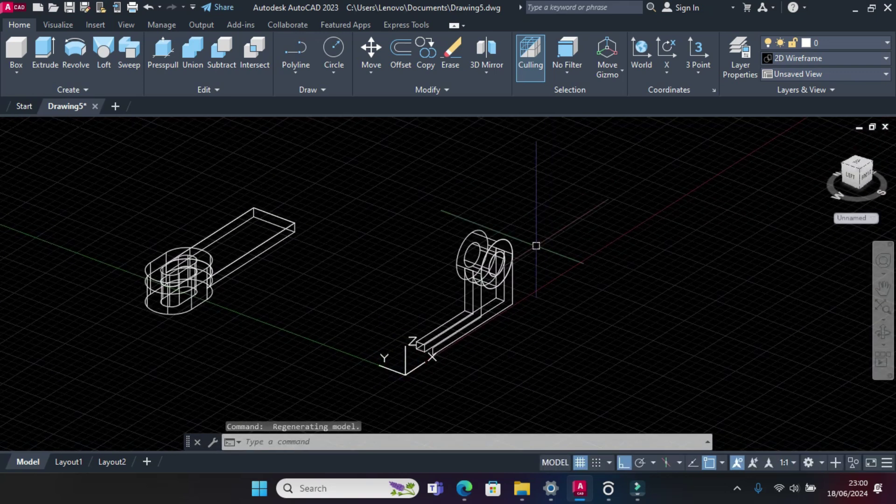
scroll(516, 276, "up", 4)
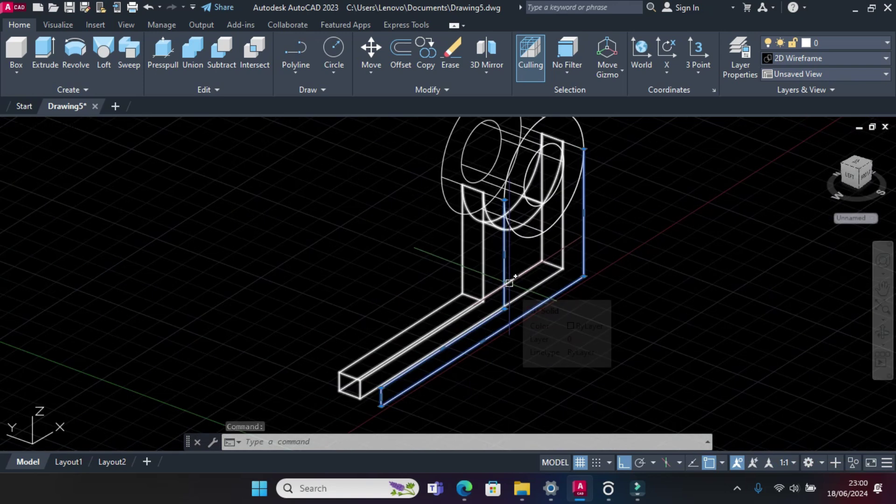
key("Delete")
scroll(571, 271, "down", 5)
key("Escape")
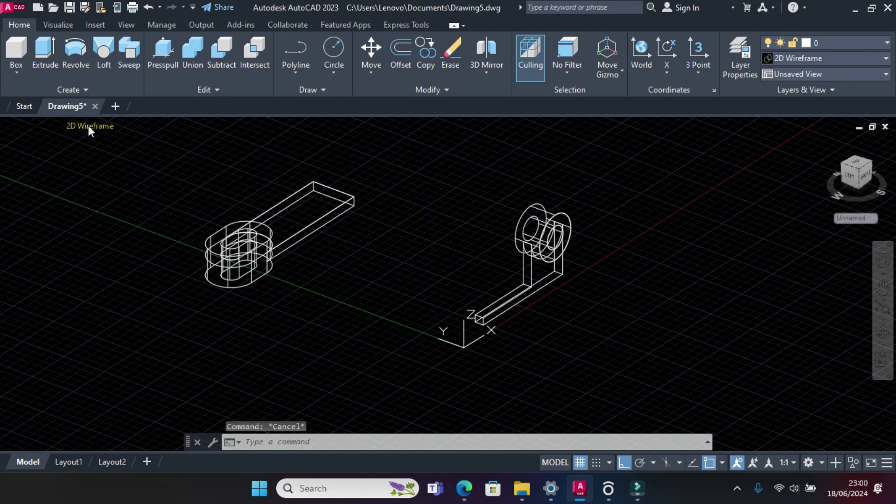
left_click(89, 126)
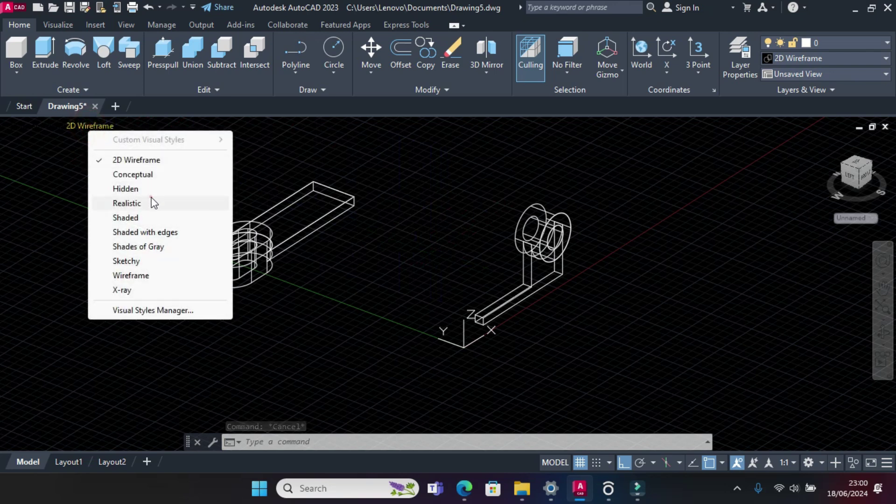
left_click(153, 203)
Step: Union the boss cylinder with the upright bracket into one solid
scroll(528, 260, "up", 2)
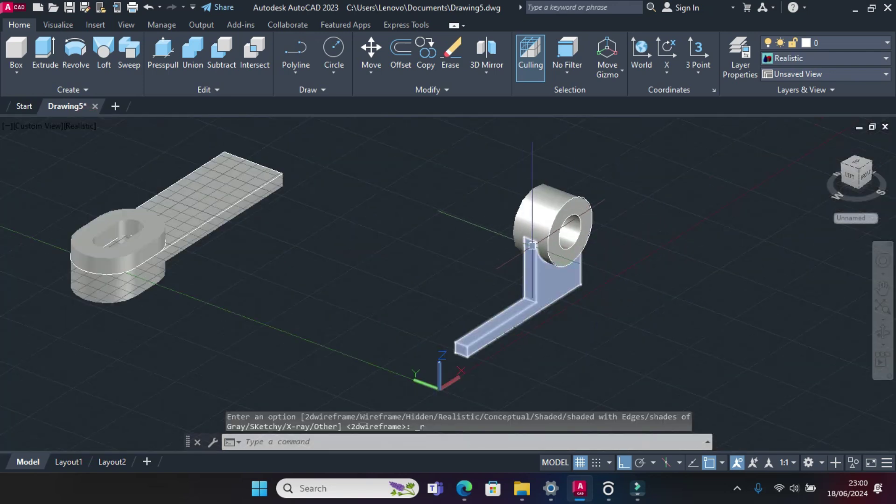
left_click(191, 54)
left_click(535, 218)
left_click(537, 247)
key("Return")
Step: Run a single-solid union on the slotted base and delete its leftover geometry
middle_click_drag(235, 182, 385, 193)
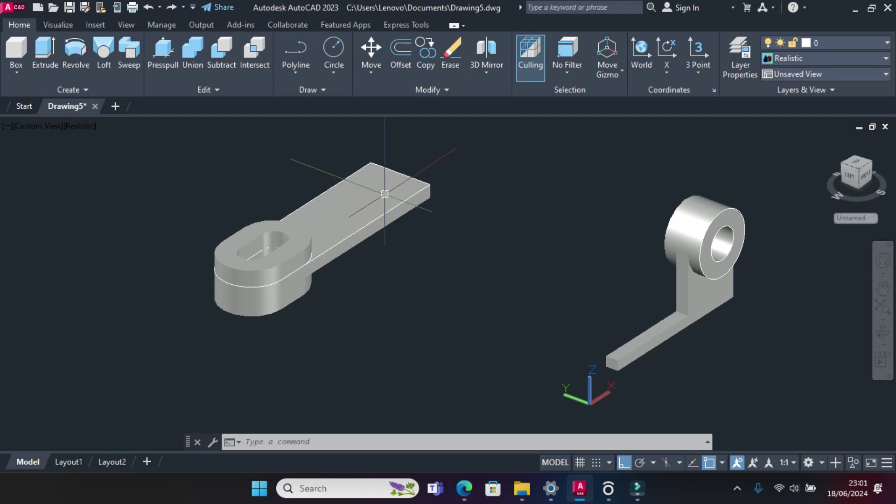
left_click(198, 61)
left_click(332, 207)
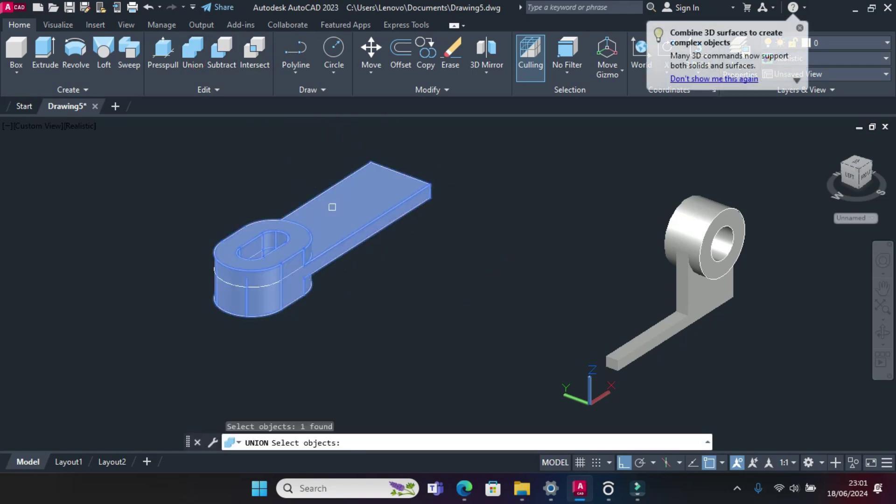
key("Return")
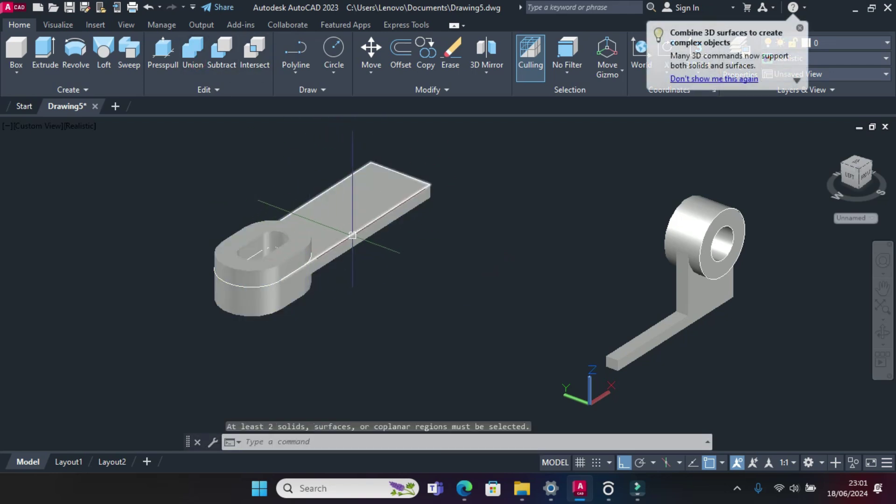
left_click(124, 140)
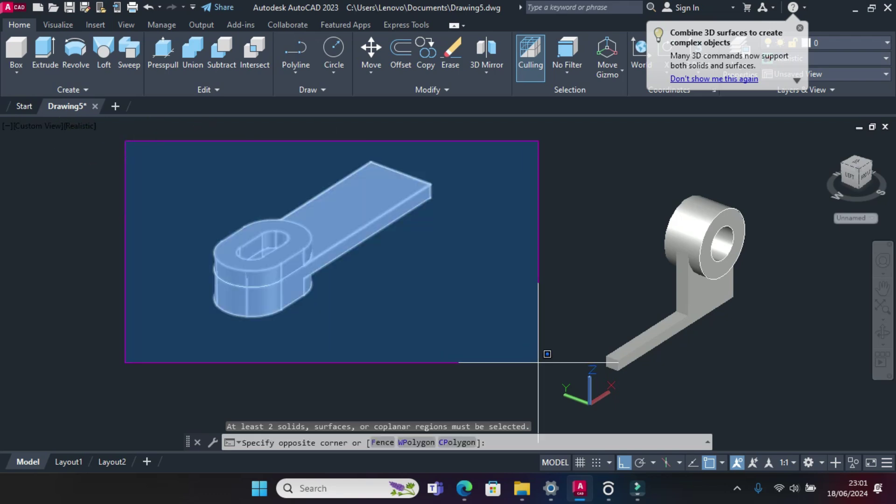
left_click(537, 366)
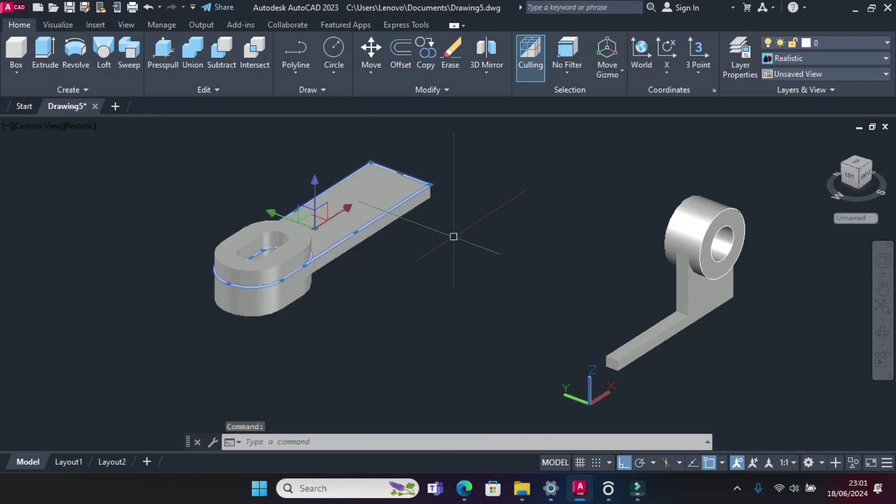
key("Delete")
Step: Delete the stray outlines on the boss face and orbit toward the front
left_click(625, 157)
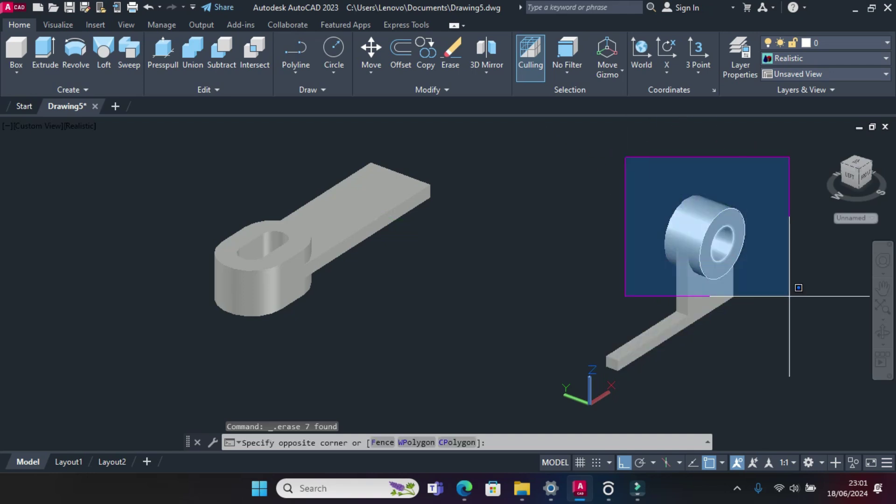
left_click(789, 296)
key("Delete")
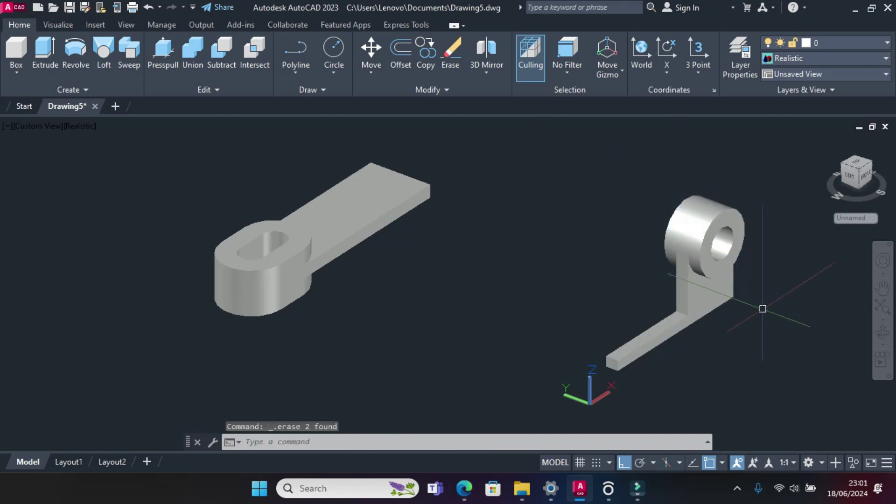
scroll(778, 305, "down", 2)
mouse_move(778, 305)
middle_mouse_down("shift")
mouse_move(623, 244)
mouse_move(654, 303)
middle_mouse_up("shift")
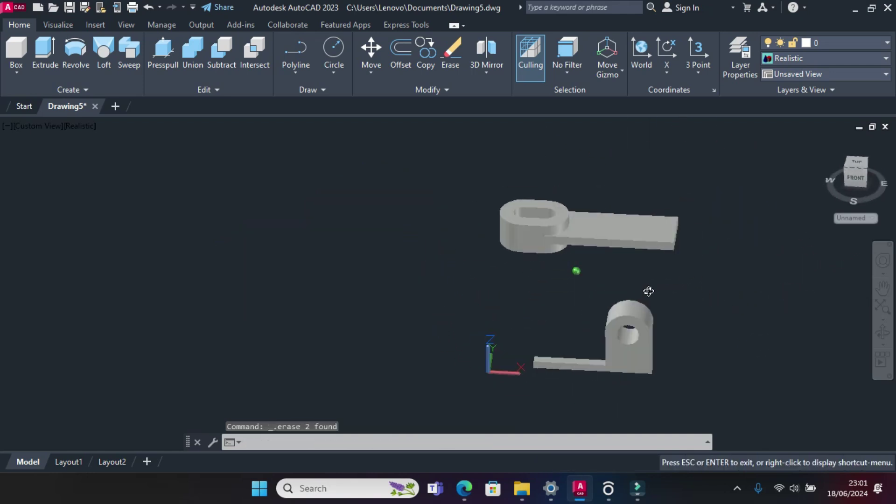
Step: Start moving the upright boss piece from its bottom corner, then cancel the move
left_click(679, 341)
scroll(680, 341, "up", 2)
middle_click_drag(680, 341, 624, 320, "shift")
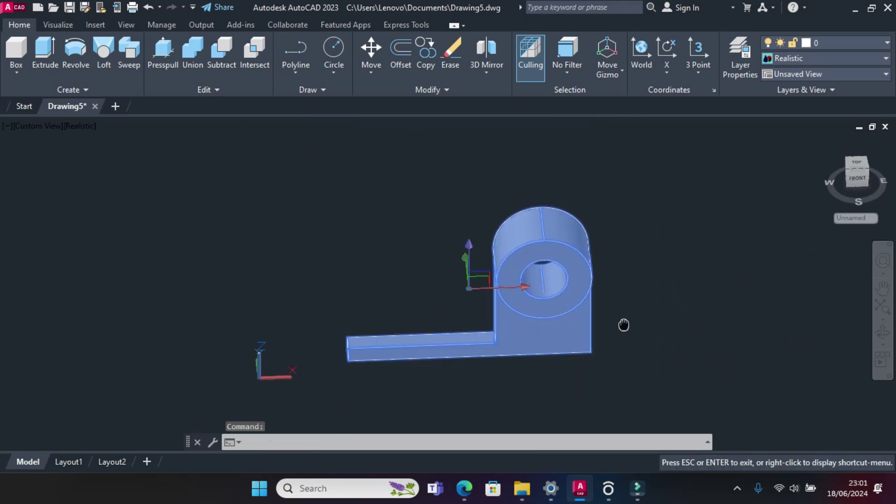
left_click(371, 49)
scroll(616, 343, "down", 2)
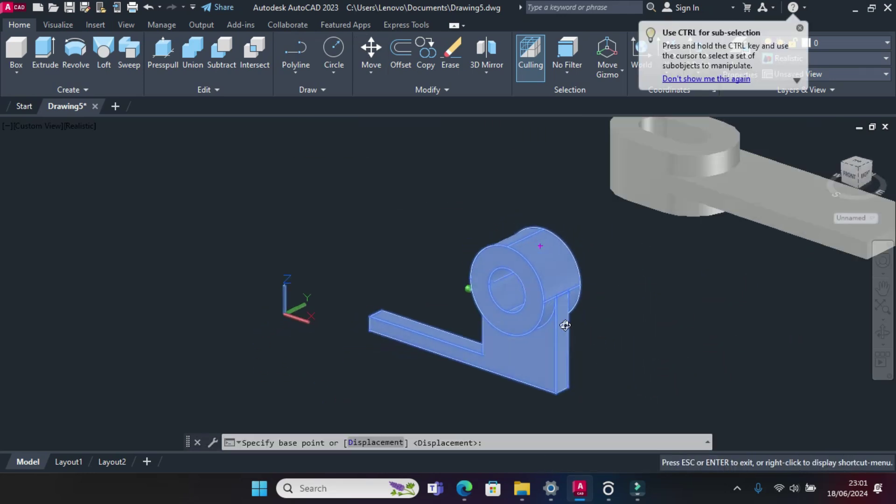
middle_click_drag(566, 324, 554, 320, "shift")
scroll(554, 320, "up", 3)
scroll(483, 333, "up", 5)
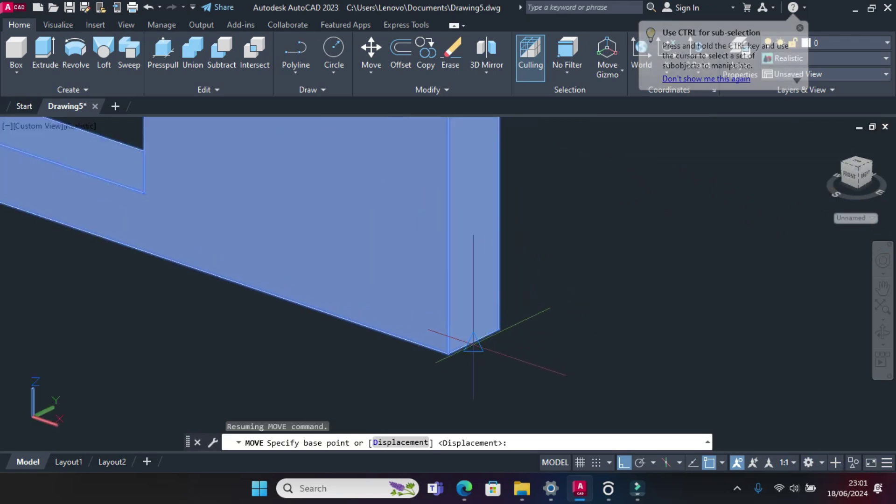
left_click(475, 343)
scroll(481, 334, "down", 5)
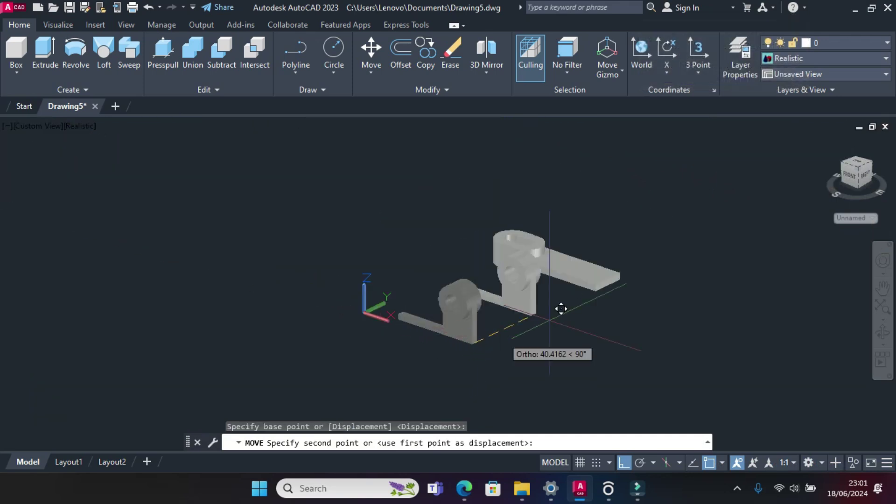
scroll(564, 306, "up", 3)
scroll(561, 323, "up", 2)
scroll(561, 323, "down", 3)
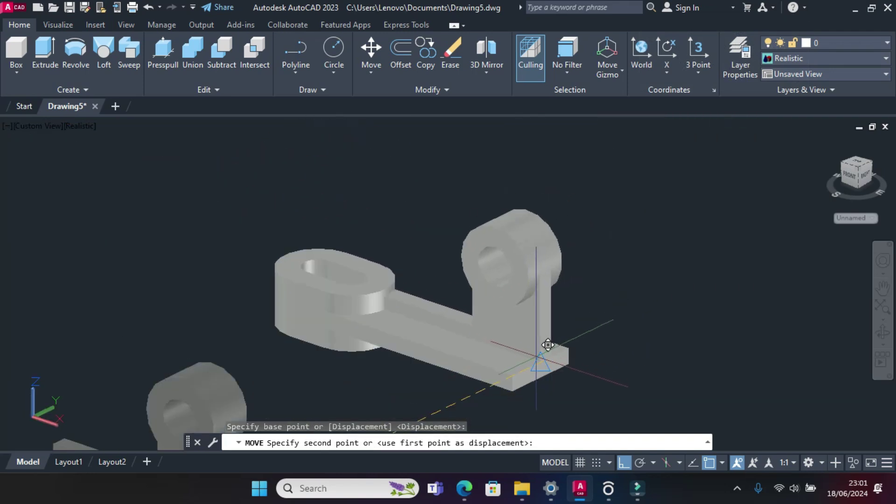
key("Escape")
mouse_move(580, 290)
middle_mouse_down("shift")
mouse_move(590, 313)
mouse_move(628, 336)
mouse_move(594, 300)
mouse_move(609, 334)
mouse_move(602, 307)
middle_mouse_up("shift")
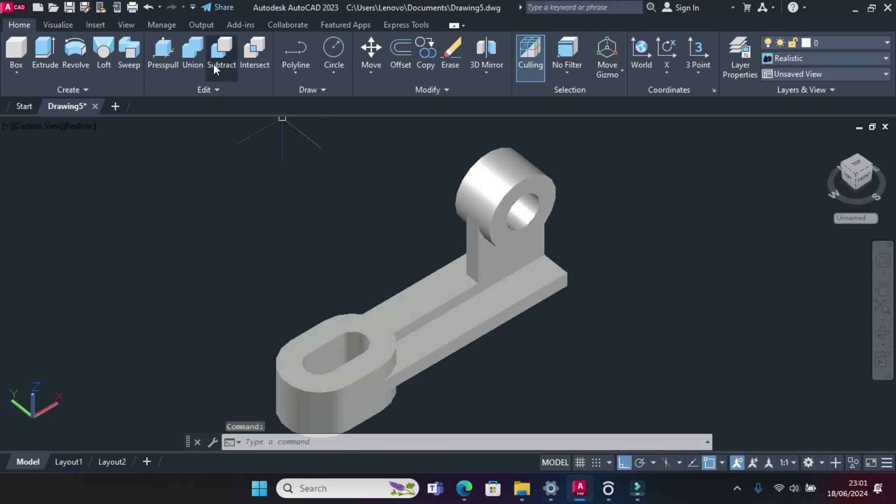
Step: Pick the upright boss and base arm for a union, which ends up cancelled
left_click(197, 54)
left_click(492, 188)
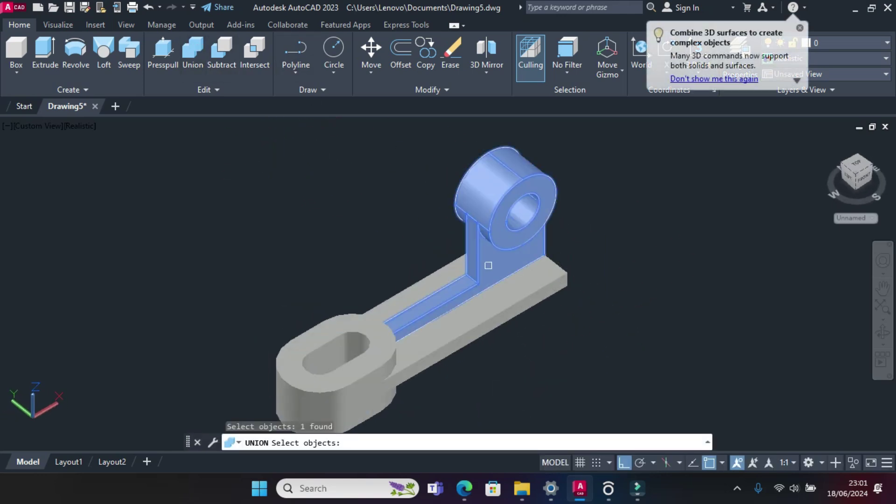
left_click(477, 318)
key("Return")
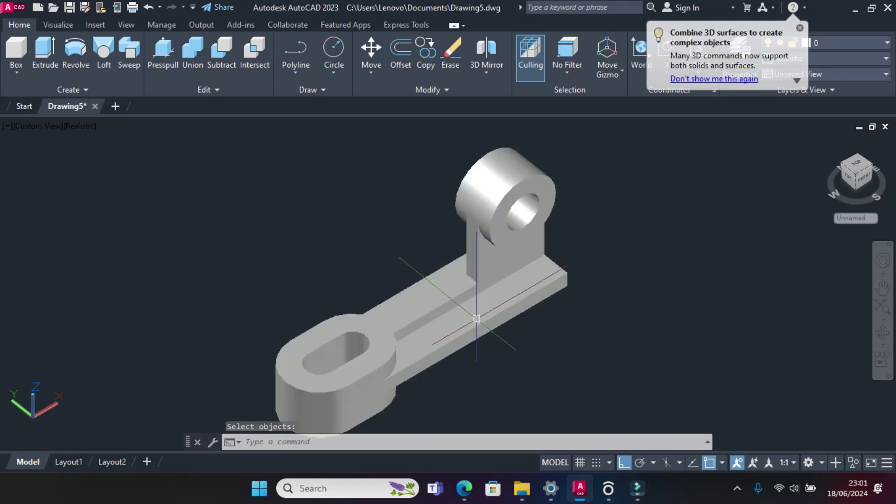
key("Escape")
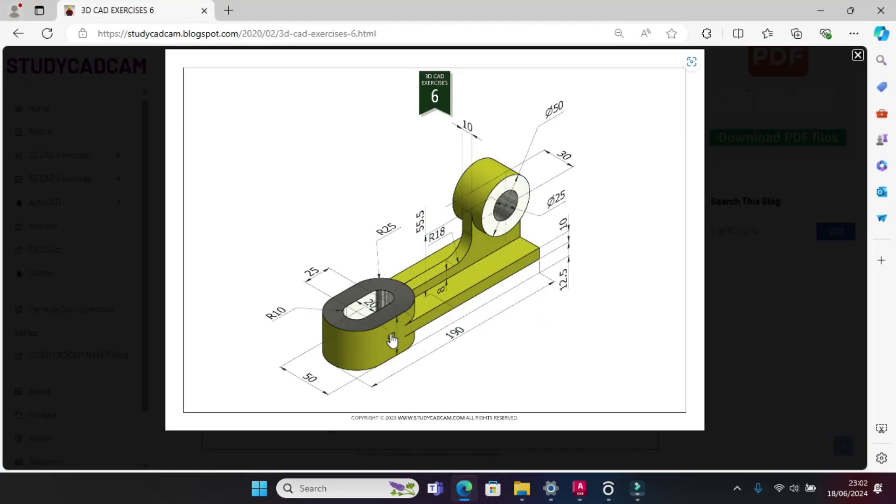
left_click(466, 494)
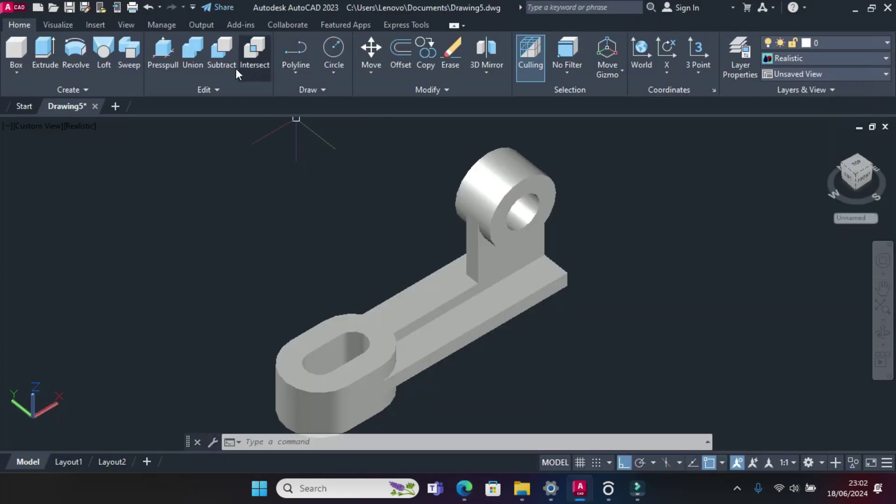
Step: Fillet the edge where the upright meets the arm with radius 18
left_click(209, 89)
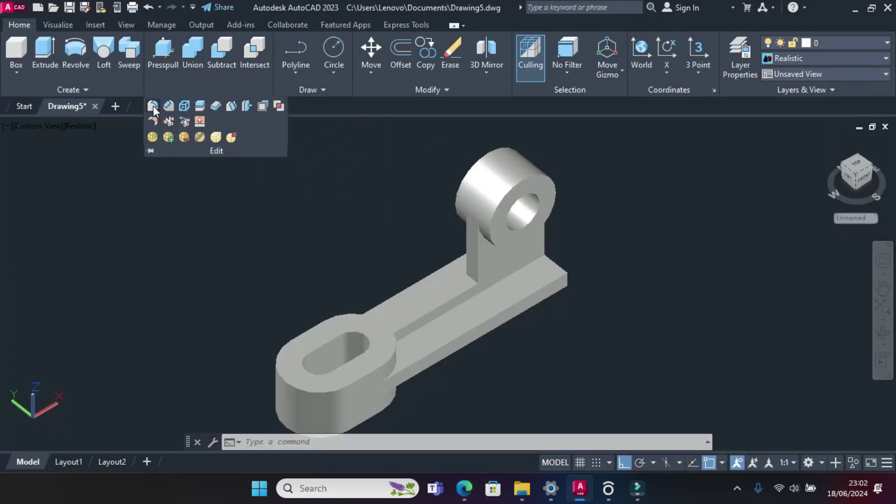
left_click(153, 107)
key("Return")
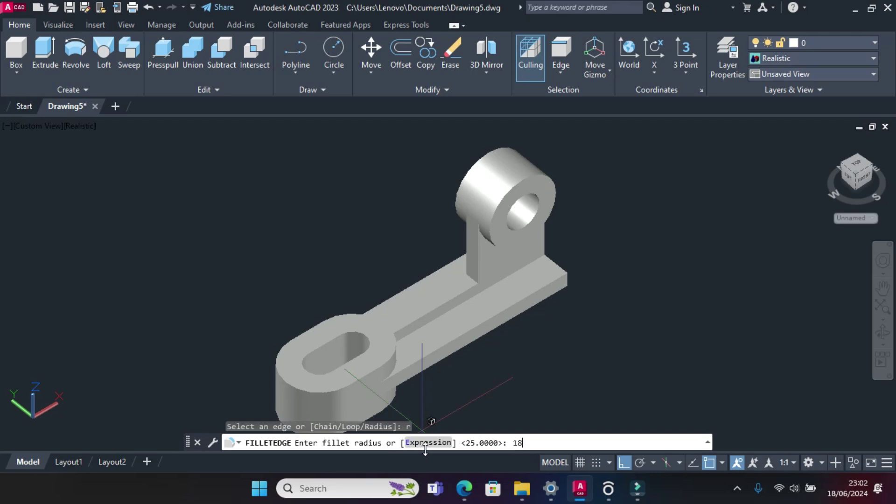
key("Return")
scroll(470, 289, "up", 3)
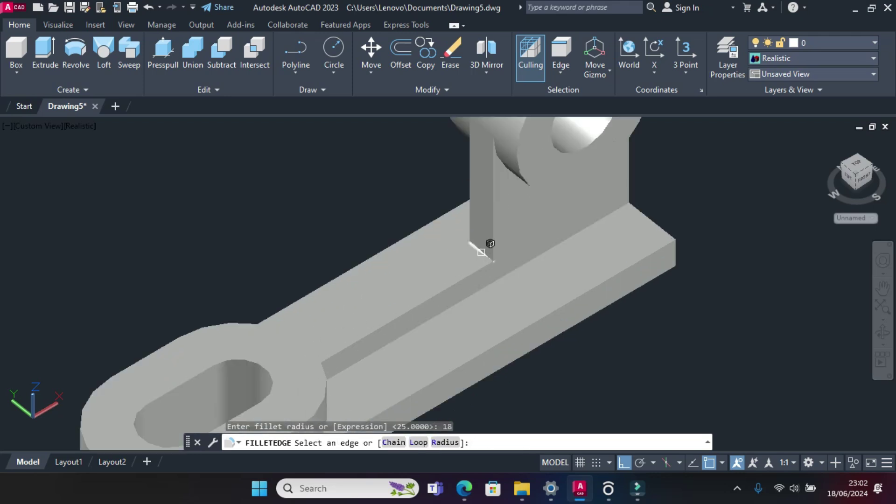
left_click(482, 252)
key("Return")
scroll(482, 253, "down", 5)
key("Return")
Step: Select the bracket solid and bring up its colour choices in Properties (CH)
key("Return")
left_click(560, 257)
type("ch")
key("Return")
left_click(273, 166)
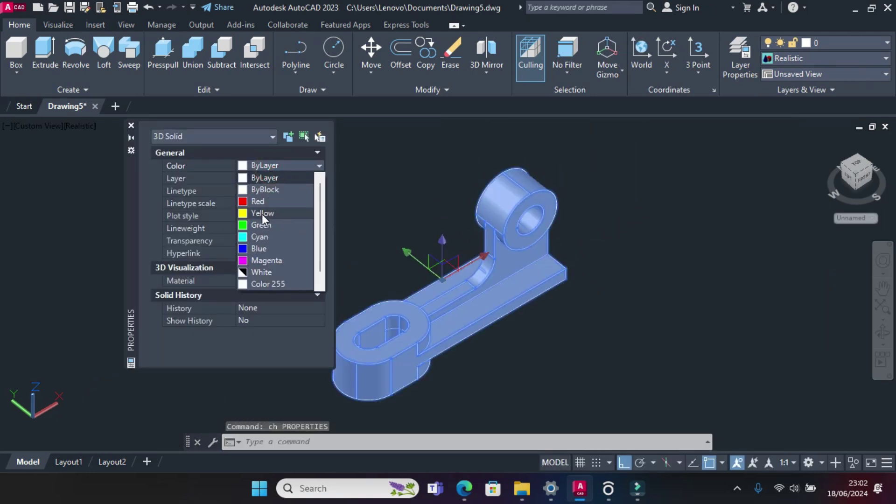
Step: Set the bracket solid's colour to Yellow and clear the selection
left_click(261, 213)
key("Escape")
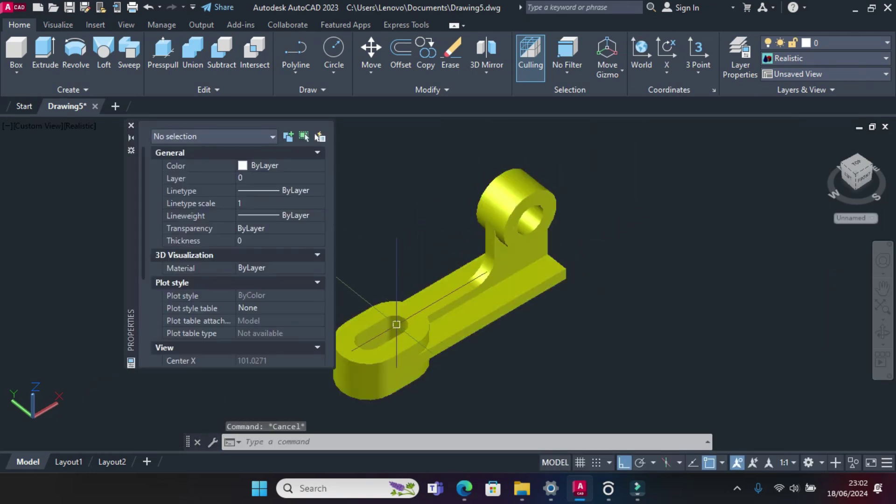
scroll(397, 324, "up", 3)
scroll(420, 322, "up", 3)
Step: Select the boss ring front face, the upright's thin top face and the fillet face
left_click(472, 311, "ctrl")
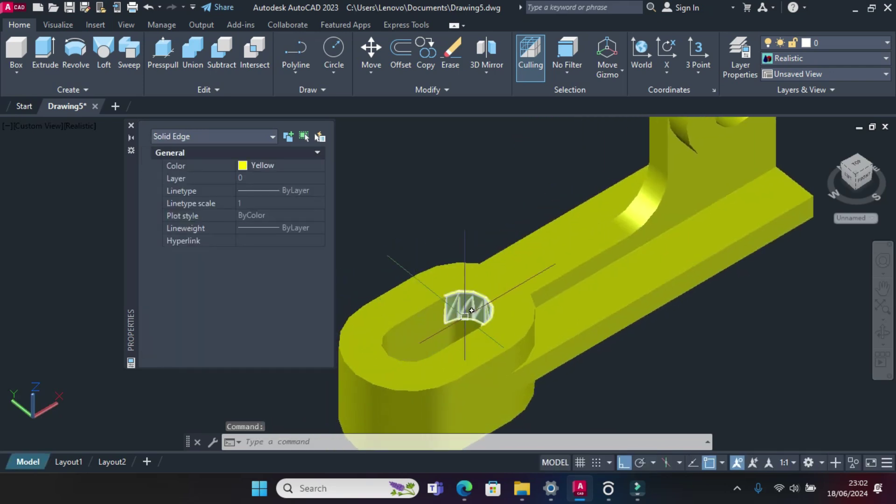
key("Escape")
scroll(467, 318, "down", 5)
scroll(606, 202, "up", 5)
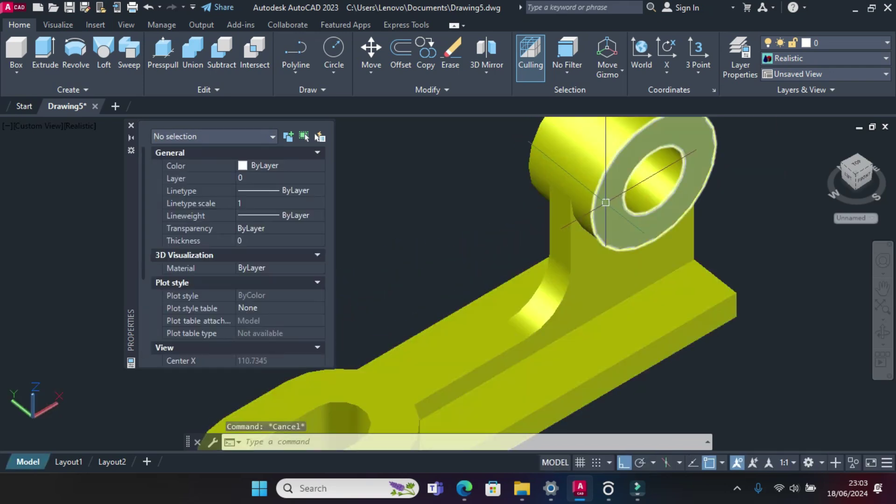
left_click(605, 203, "ctrl")
left_click(560, 224, "ctrl")
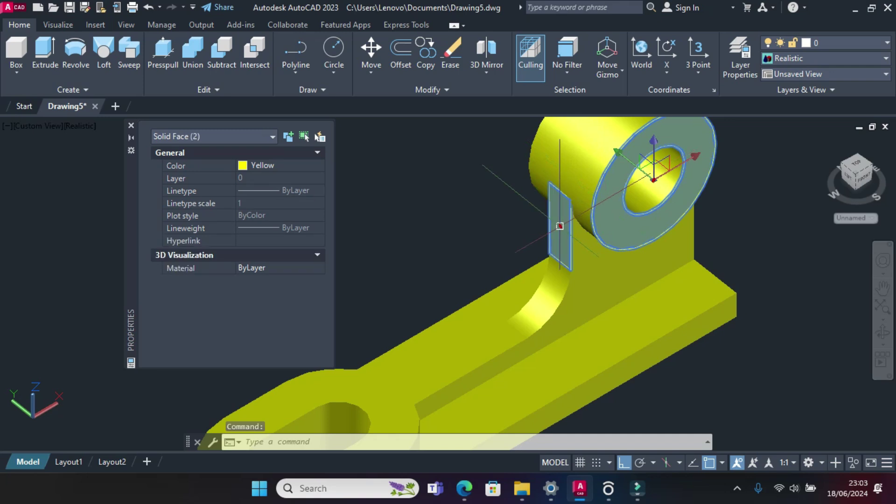
left_click(558, 271, "ctrl")
Step: Add the arm's top strips and the slot end's top face, and colour the selected faces Color 255
scroll(506, 335, "up", 3)
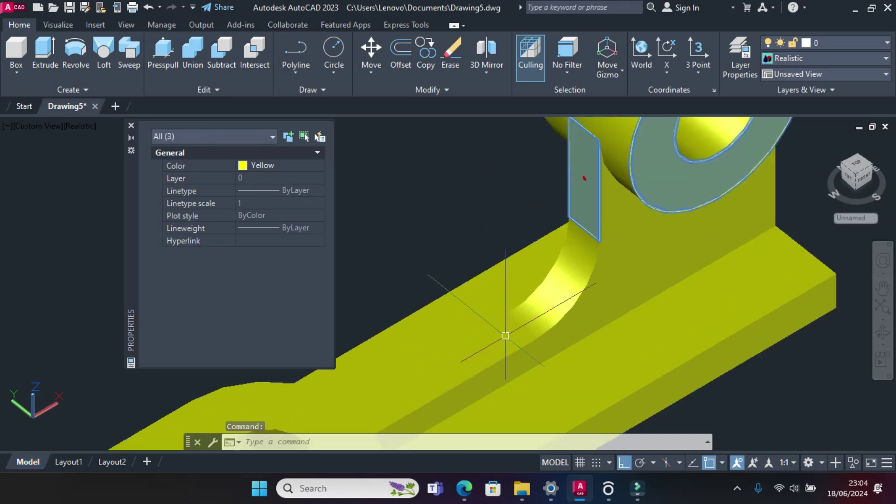
left_click(546, 292, "ctrl")
left_click(496, 322, "ctrl")
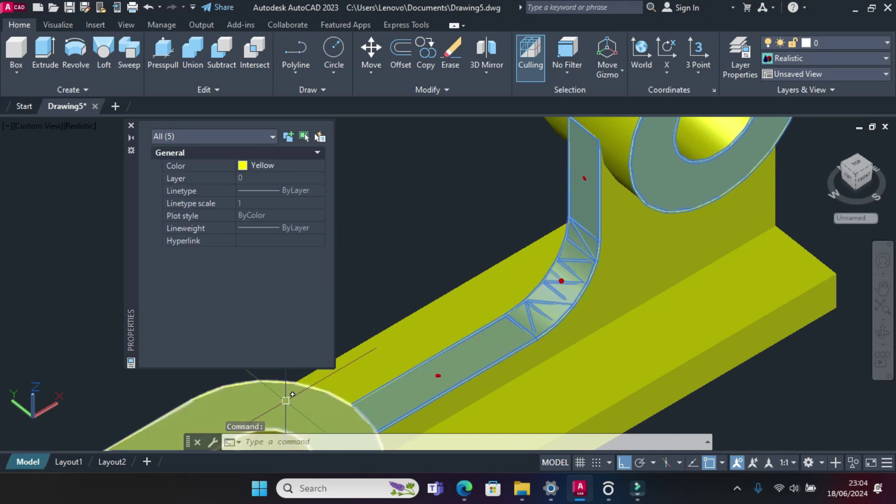
left_click(295, 374, "ctrl")
left_click(282, 166)
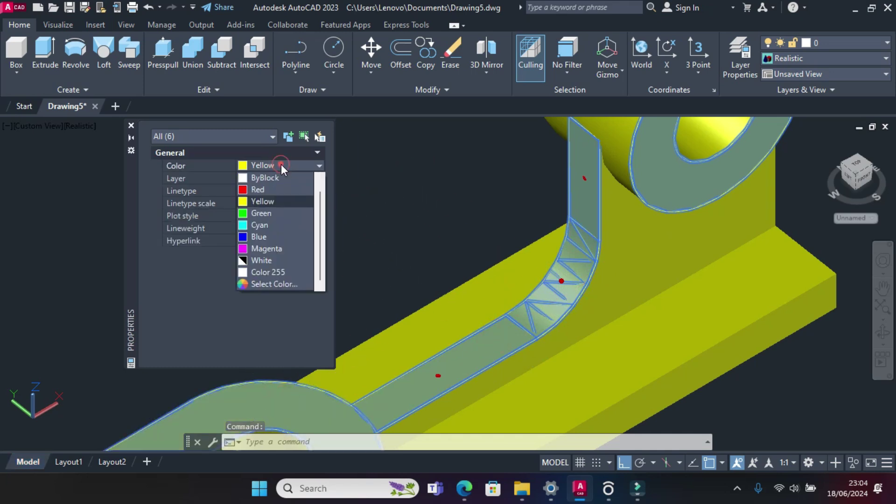
left_click(256, 272)
scroll(467, 280, "down", 5)
Step: Orbit to the far side and colour the boss's back ring face Color 255
key("Escape")
mouse_move(537, 280)
middle_mouse_down("shift")
mouse_move(610, 288)
mouse_move(583, 290)
mouse_move(653, 359)
middle_mouse_up("shift")
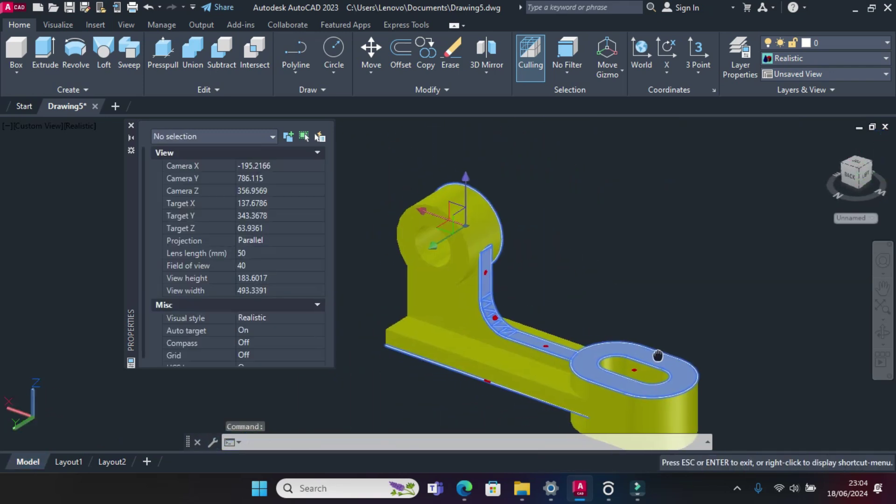
scroll(444, 252, "up", 3)
scroll(444, 252, "up", 2)
left_click(443, 252)
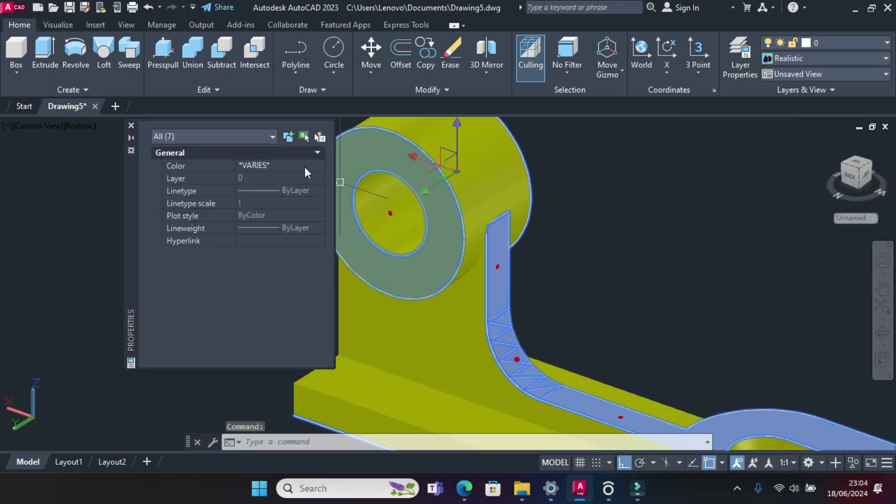
left_click(288, 159)
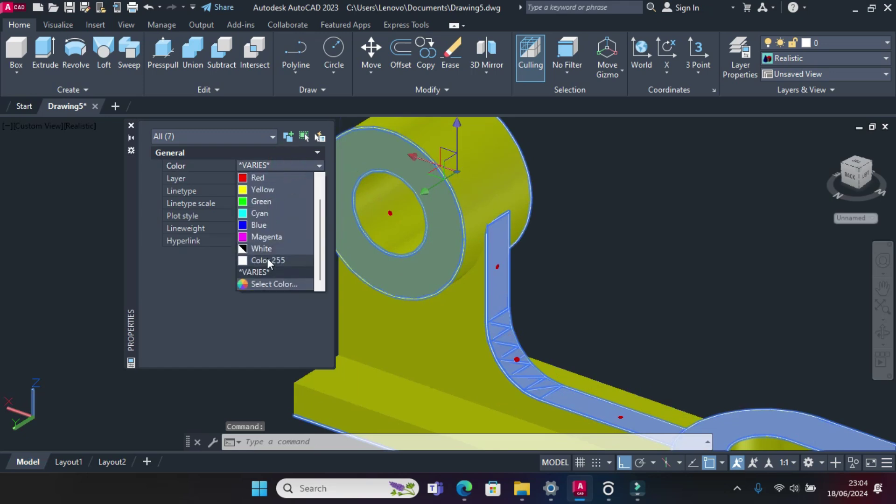
left_click(266, 258)
scroll(368, 234, "down", 3)
key("Escape")
mouse_move(467, 303)
middle_mouse_down("shift")
mouse_move(471, 354)
mouse_move(387, 323)
mouse_move(457, 318)
middle_mouse_up("shift")
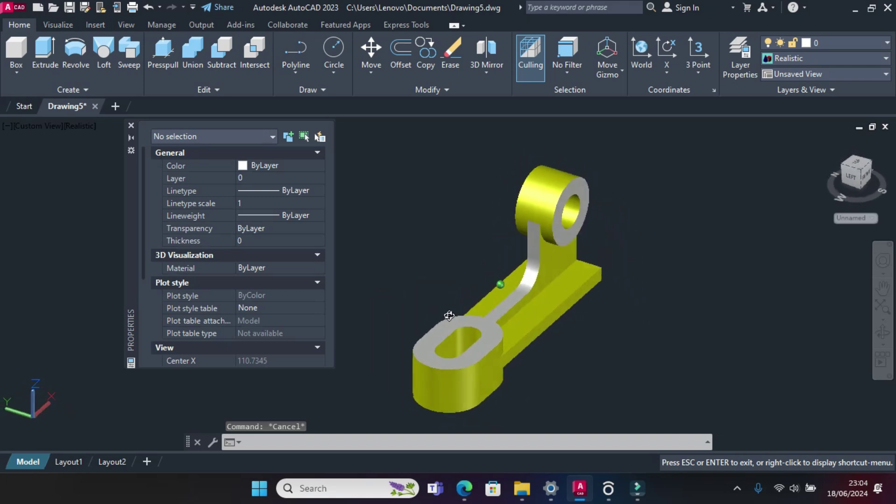
Step: Show the bracket in a corner isometric view, orbited slightly, with the Properties palette closed
left_click(861, 176)
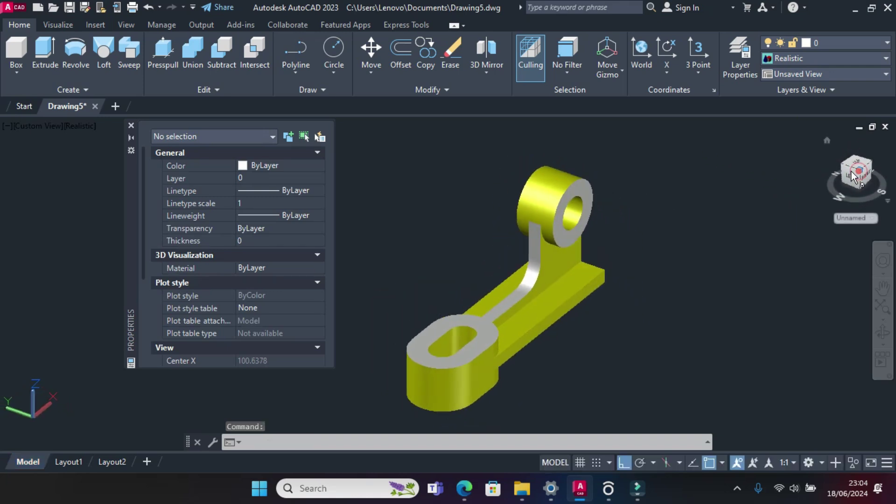
key("ctrl+1")
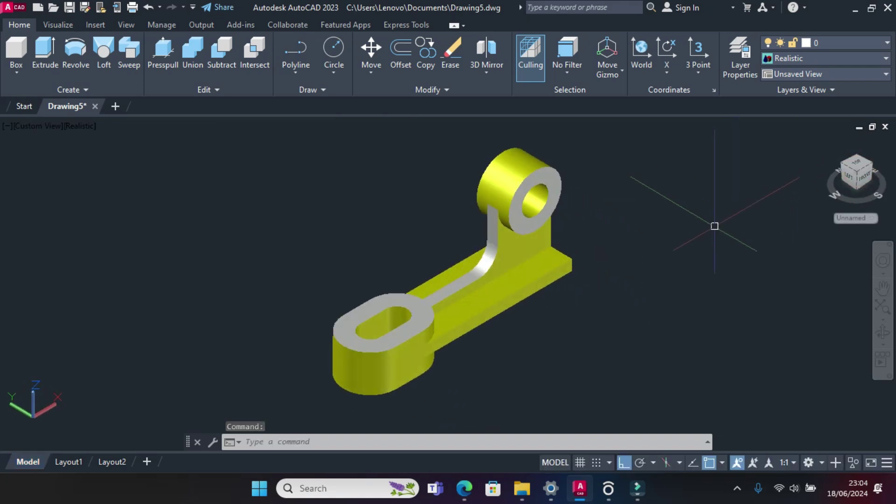
mouse_move(621, 280)
middle_mouse_down("shift")
mouse_move(710, 200)
mouse_move(729, 284)
mouse_move(524, 294)
mouse_move(608, 230)
mouse_move(702, 282)
middle_mouse_up("shift")
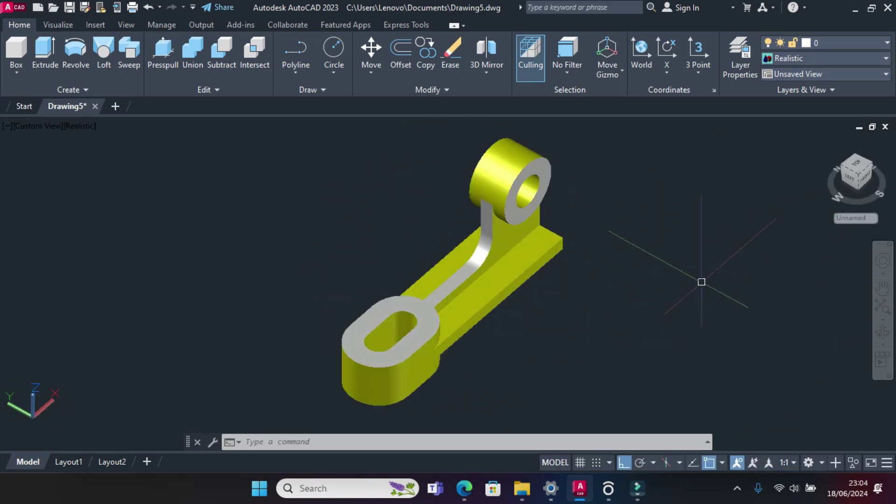